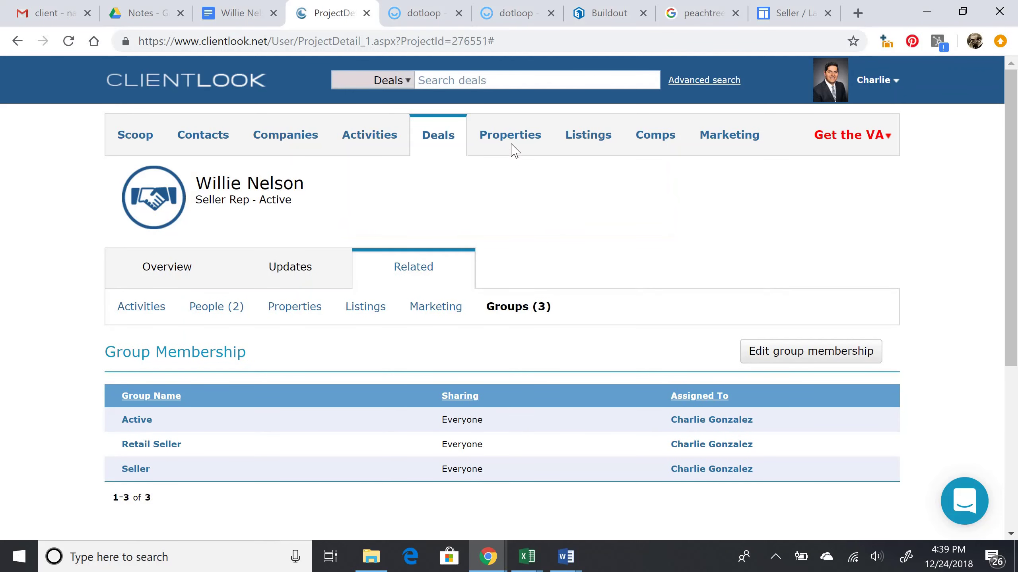
Open the Properties list, glancing at the client's criteria document before returning to ClientLook
click(511, 142)
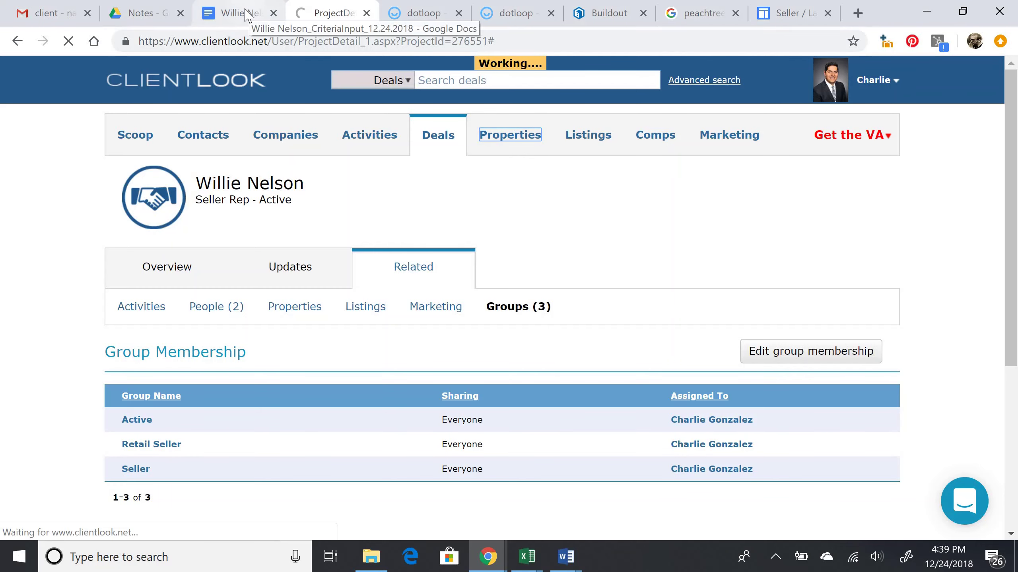
click(246, 12)
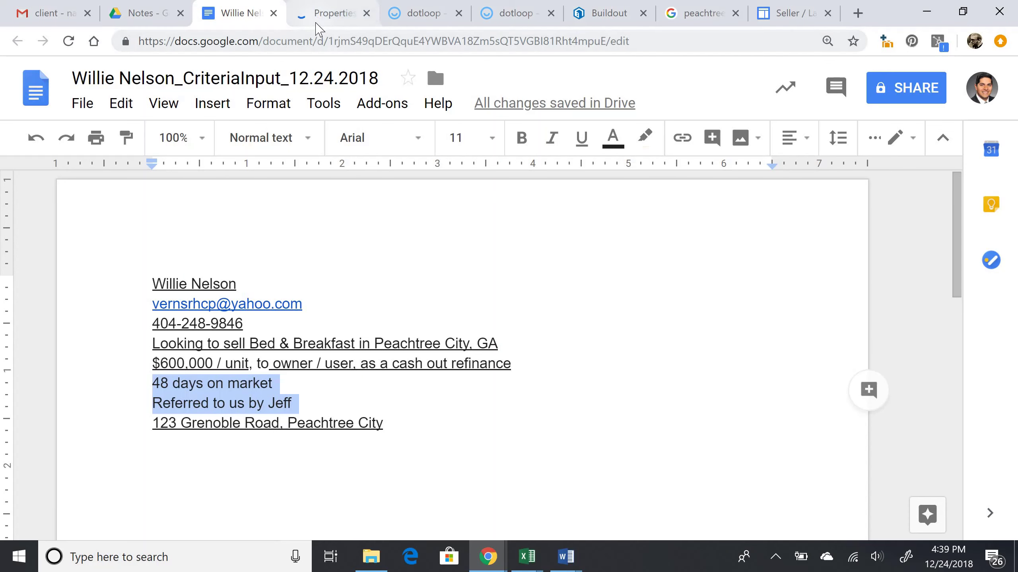
click(316, 24)
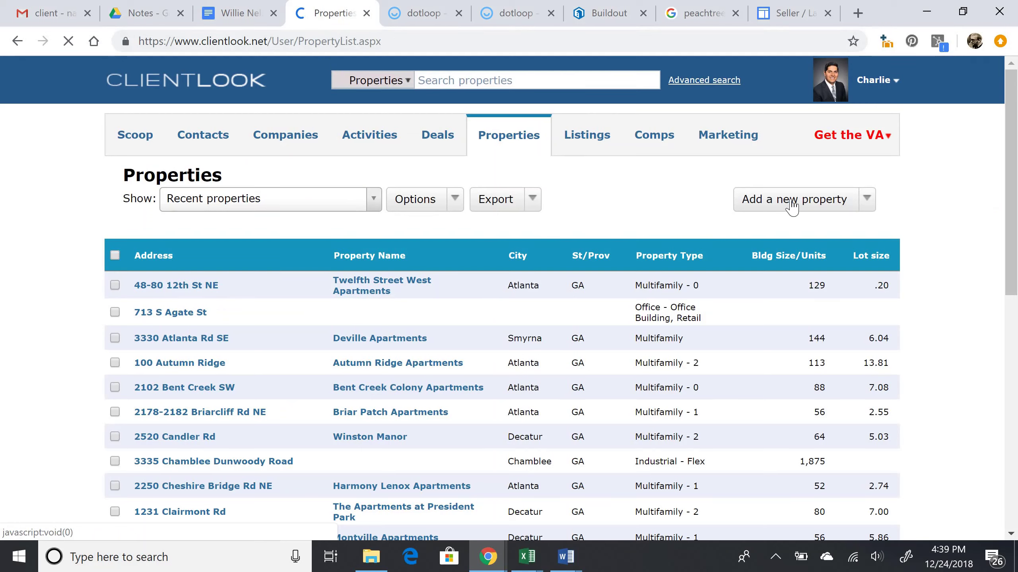
Start a new property using the Manually add property option
click(792, 208)
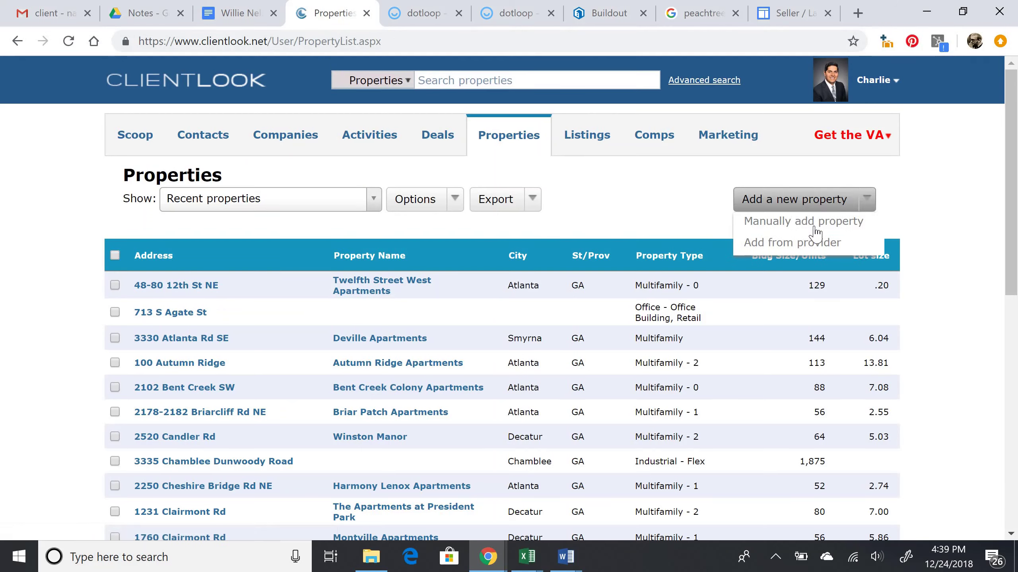
click(813, 227)
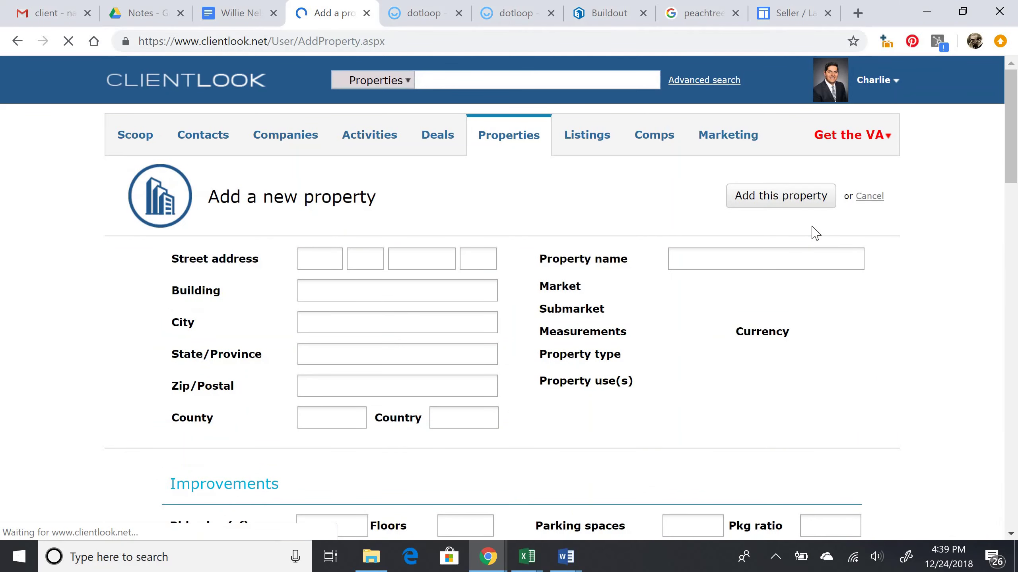
scroll(814, 230, down, 1)
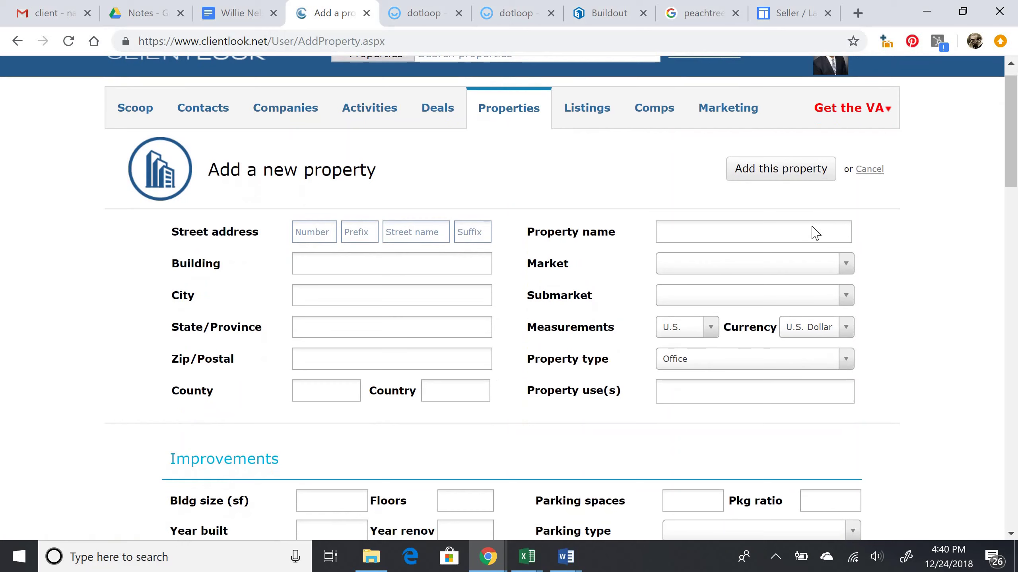
Compare the new property form with the criteria notes, then clear the notes' selection
click(232, 14)
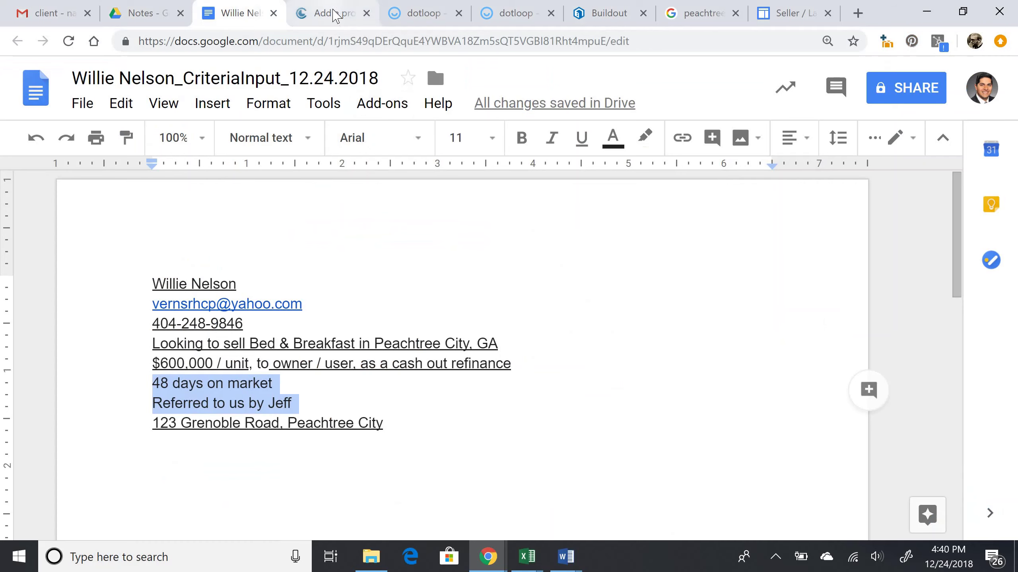
click(333, 14)
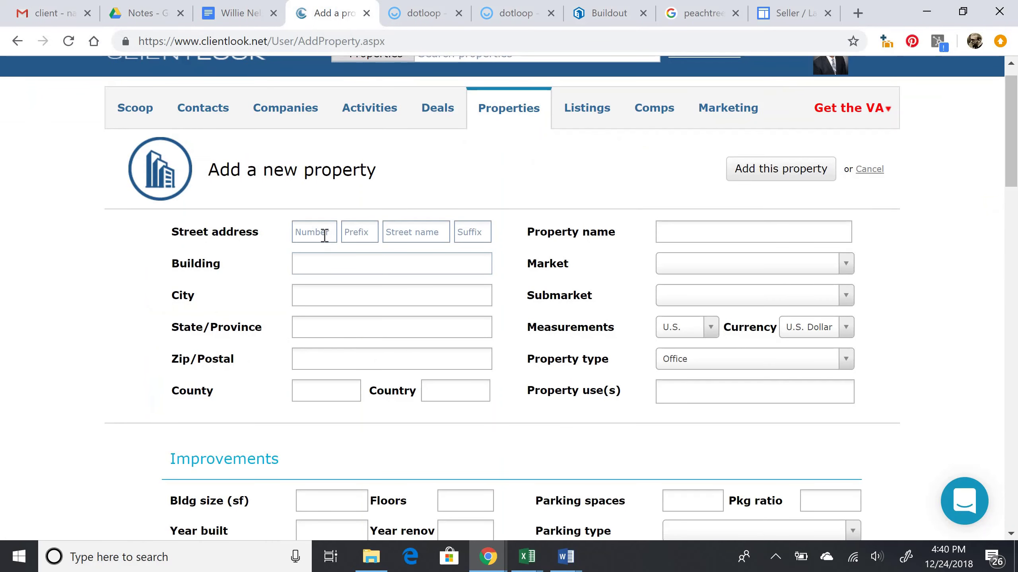
click(241, 17)
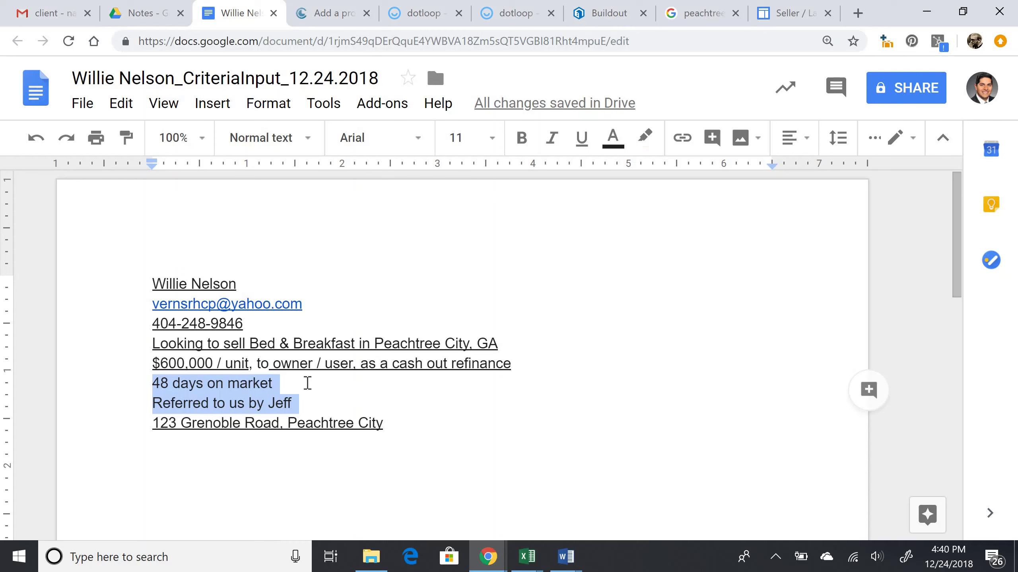
click(295, 406)
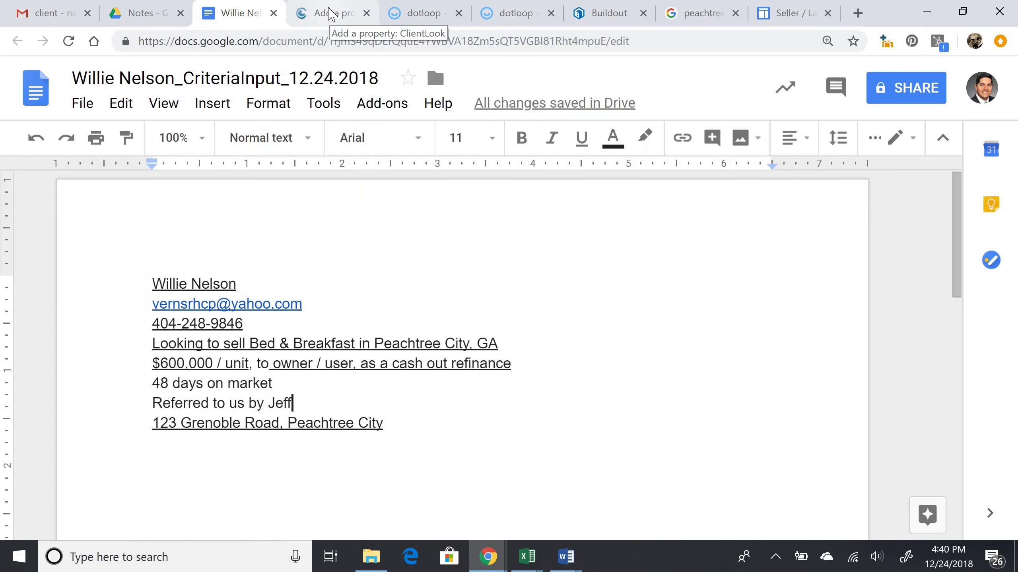
click(328, 13)
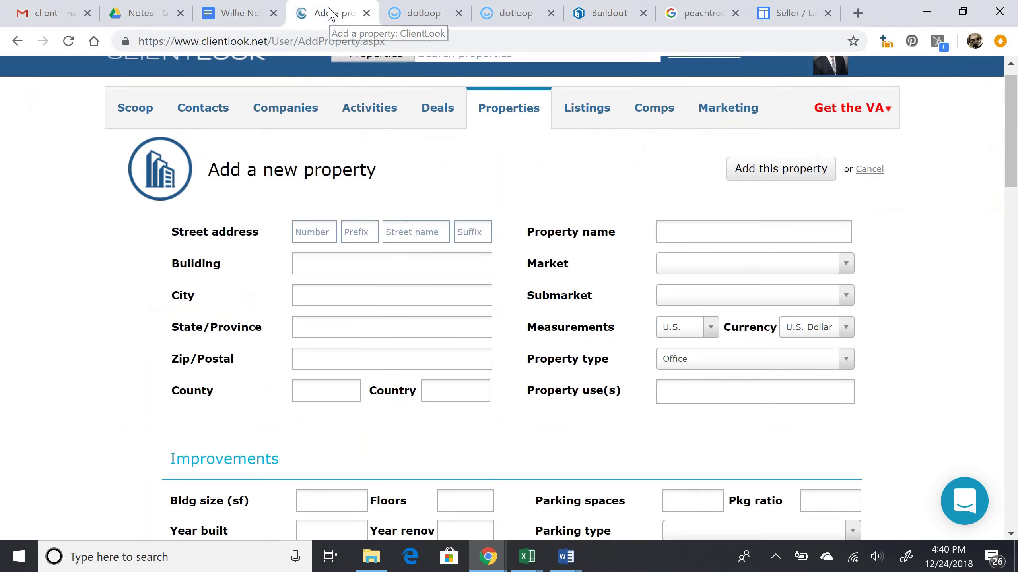
click(321, 233)
text(123)
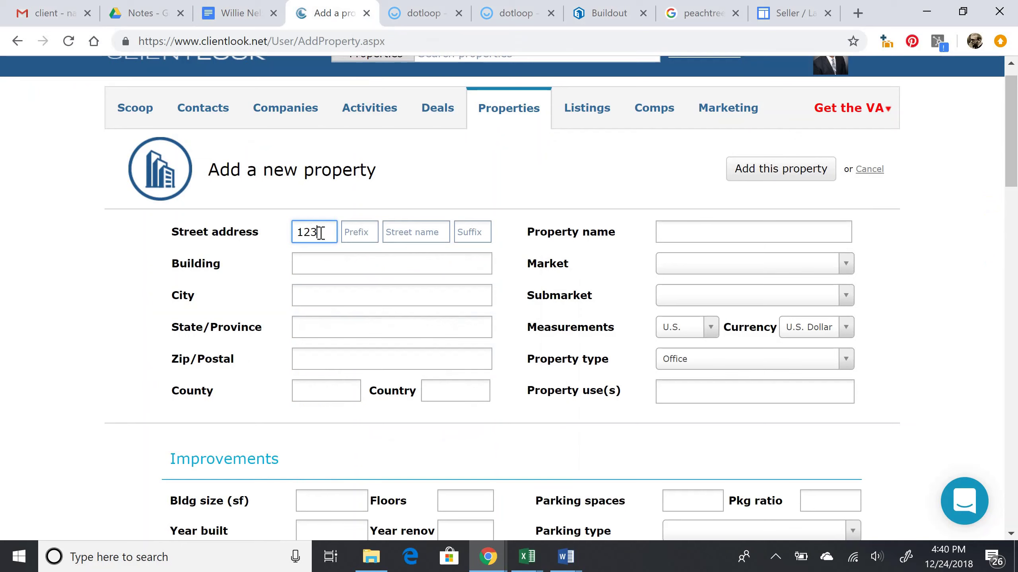
key(Tab)
key(Tab)
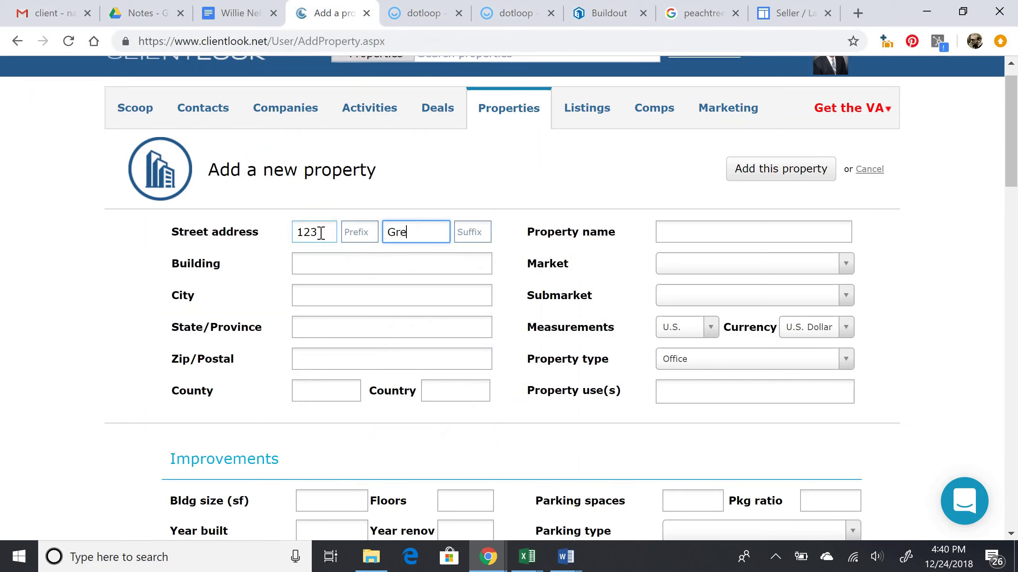
key(Tab)
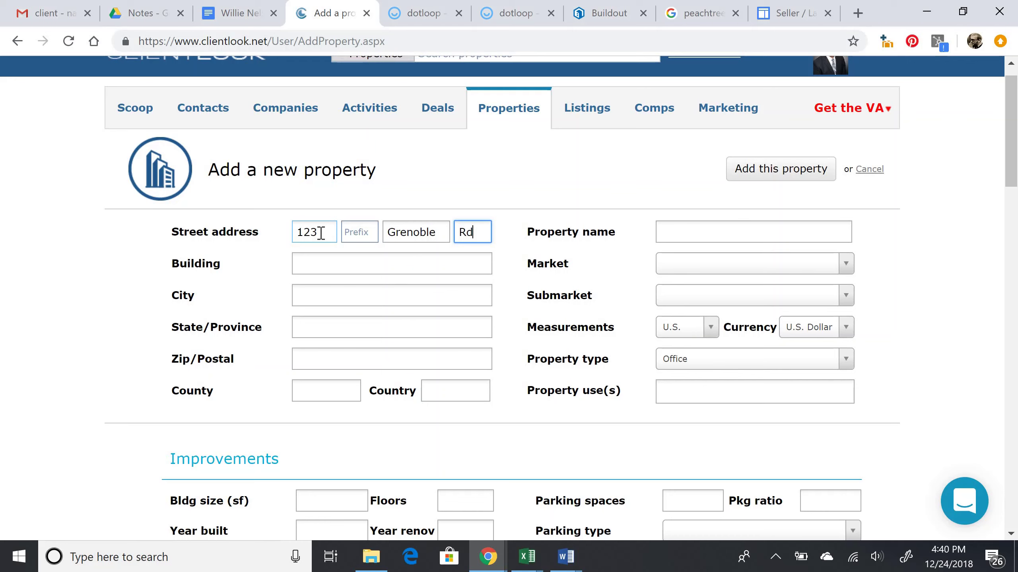
key(Tab)
key(Tab)
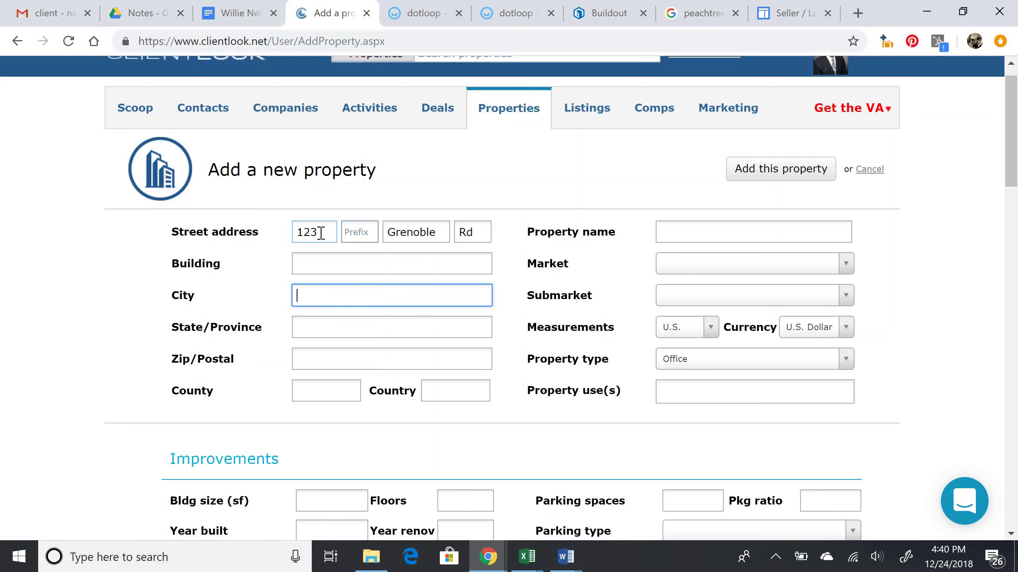
text(Peachtree Cit)
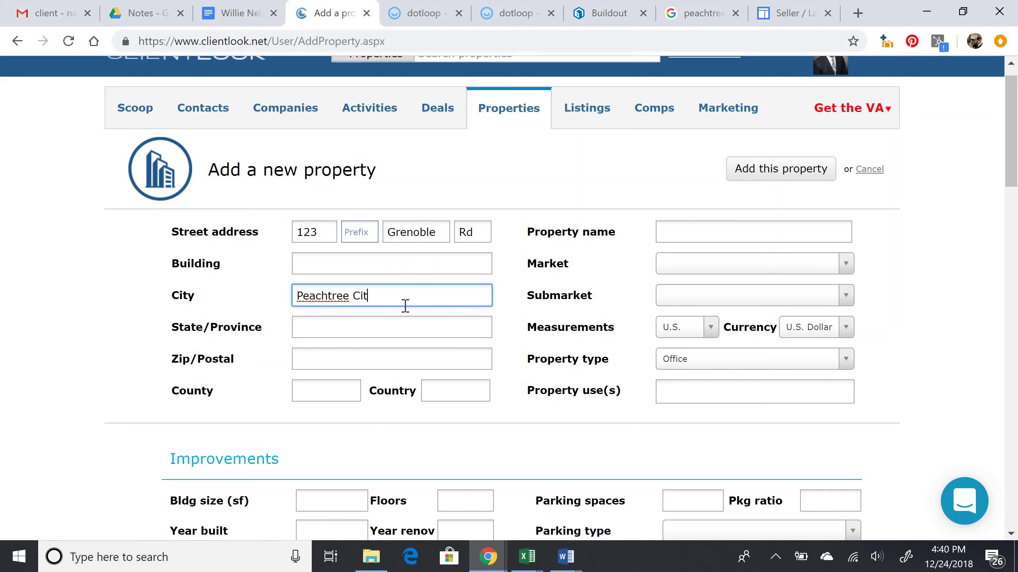
text(y)
key(Tab)
text(GA)
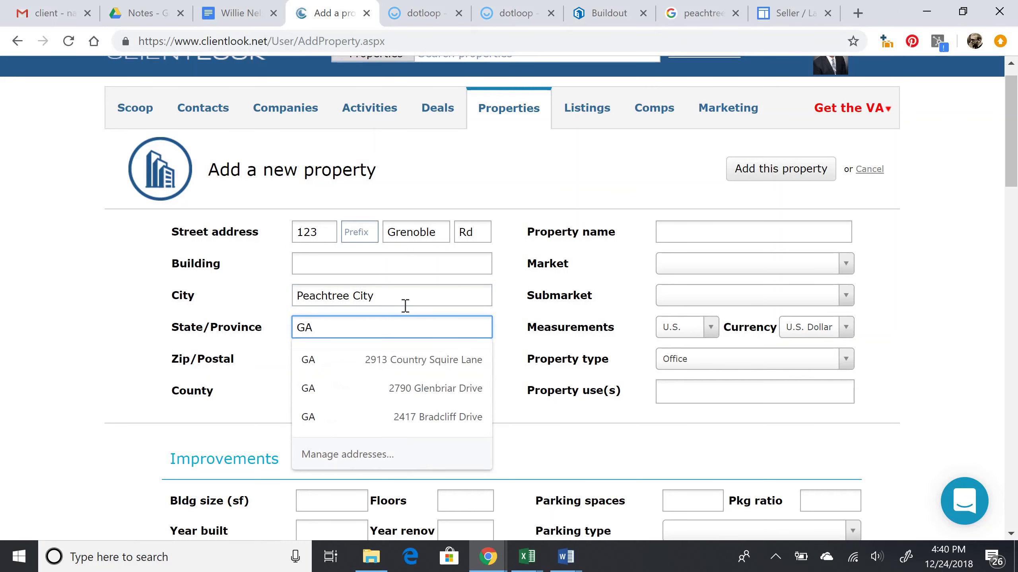
Look up which county Peachtree City is in
click(116, 342)
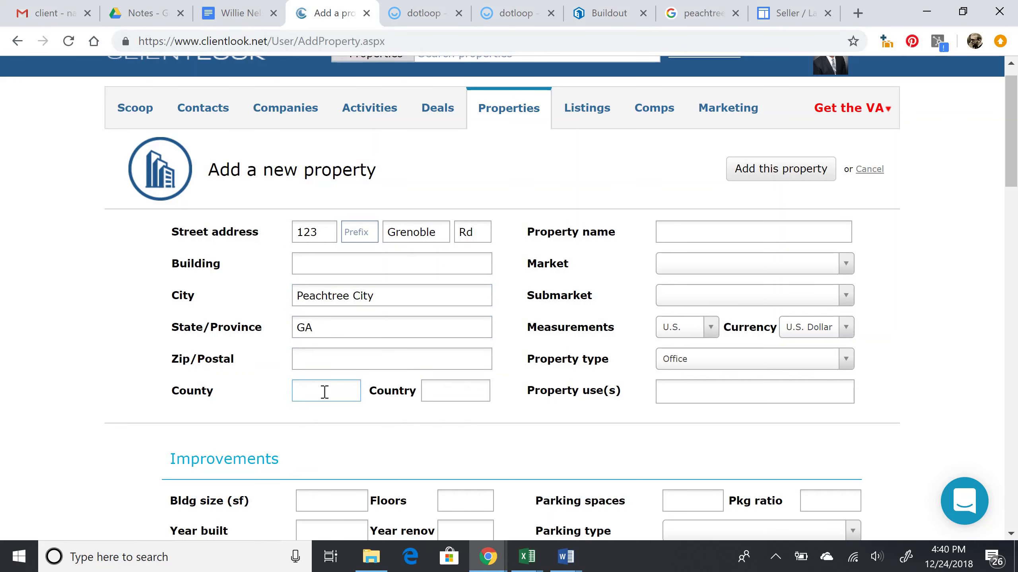
click(687, 16)
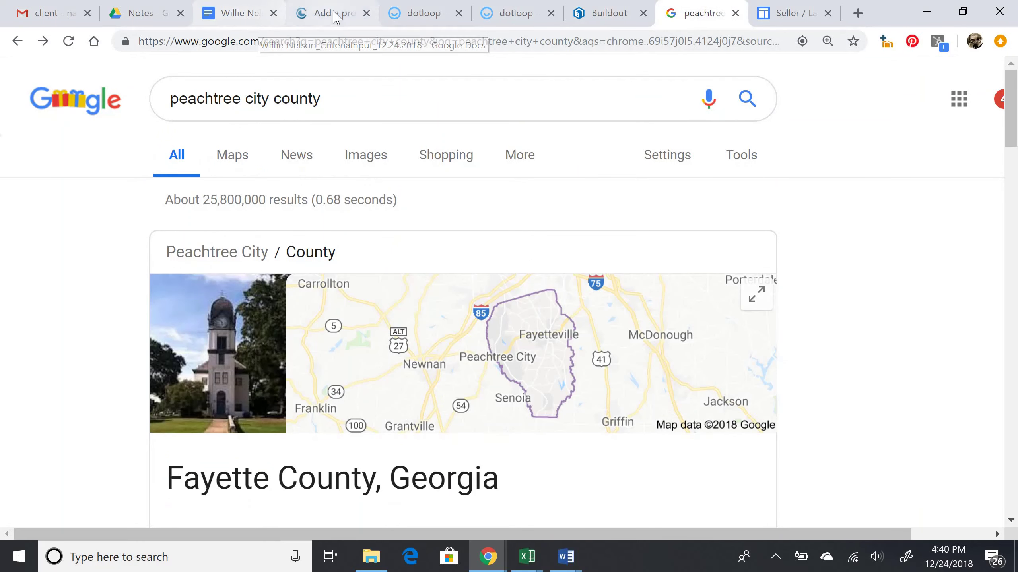
click(337, 16)
Set the county to Fayette and the market to Atlanta, leaving submarket empty
click(310, 391)
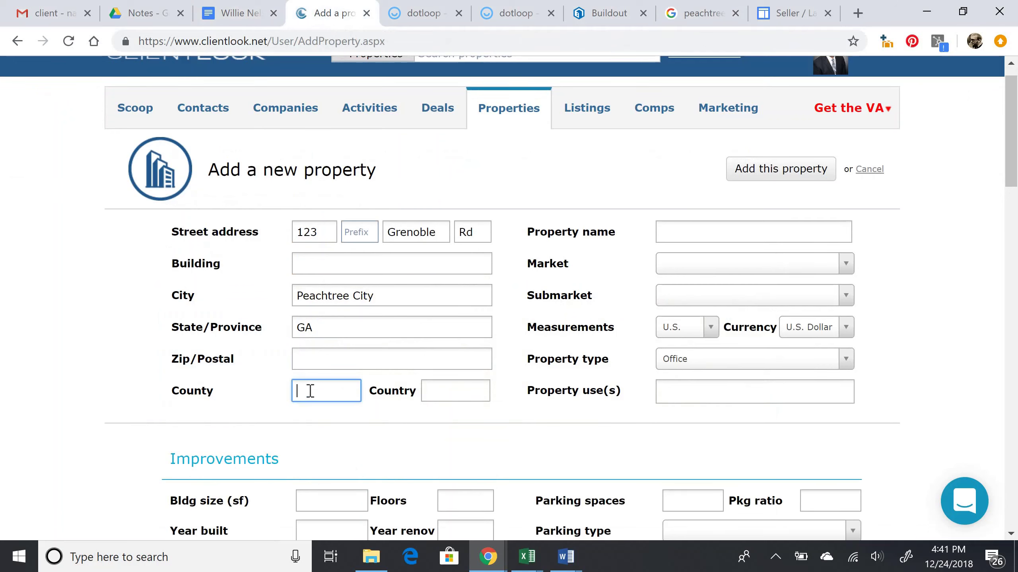
text(Fayette)
key(Tab)
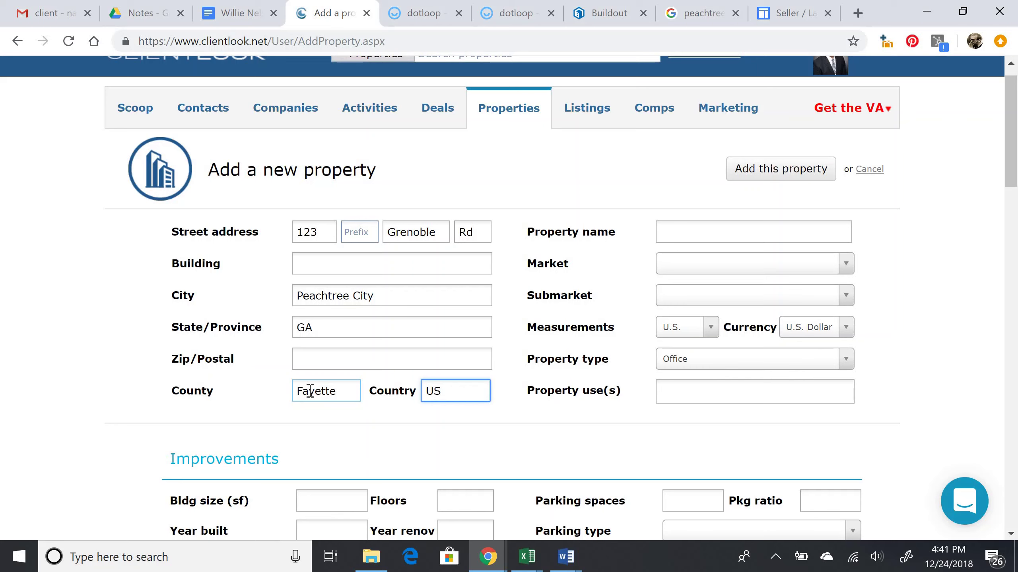
click(716, 264)
click(721, 335)
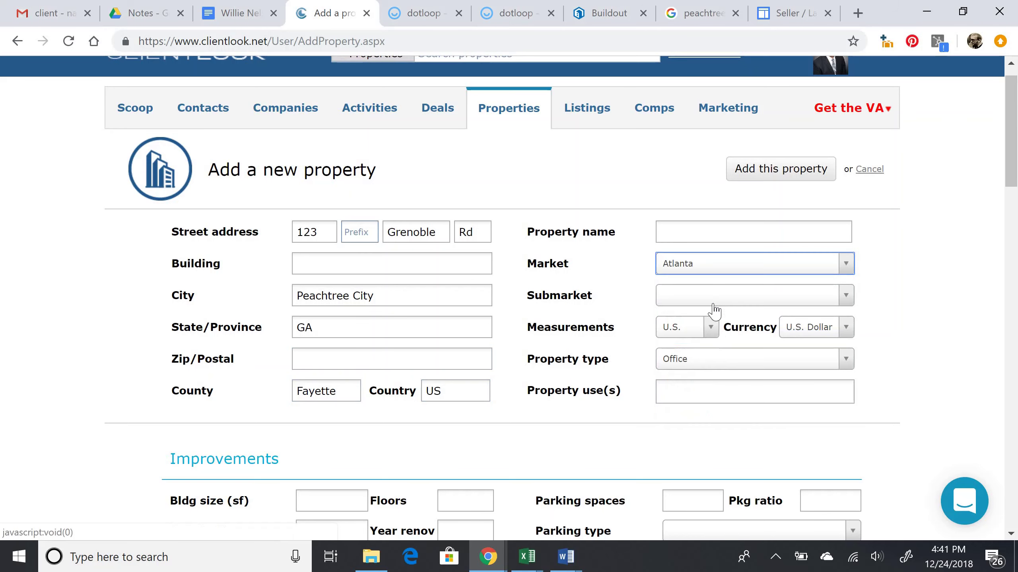
click(712, 299)
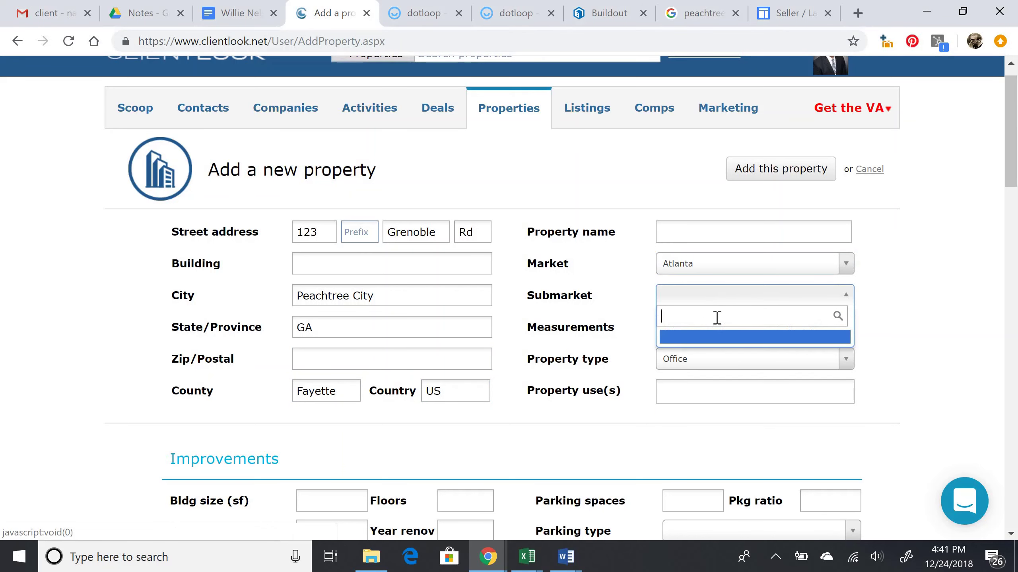
click(727, 297)
scroll(728, 303, down, 2)
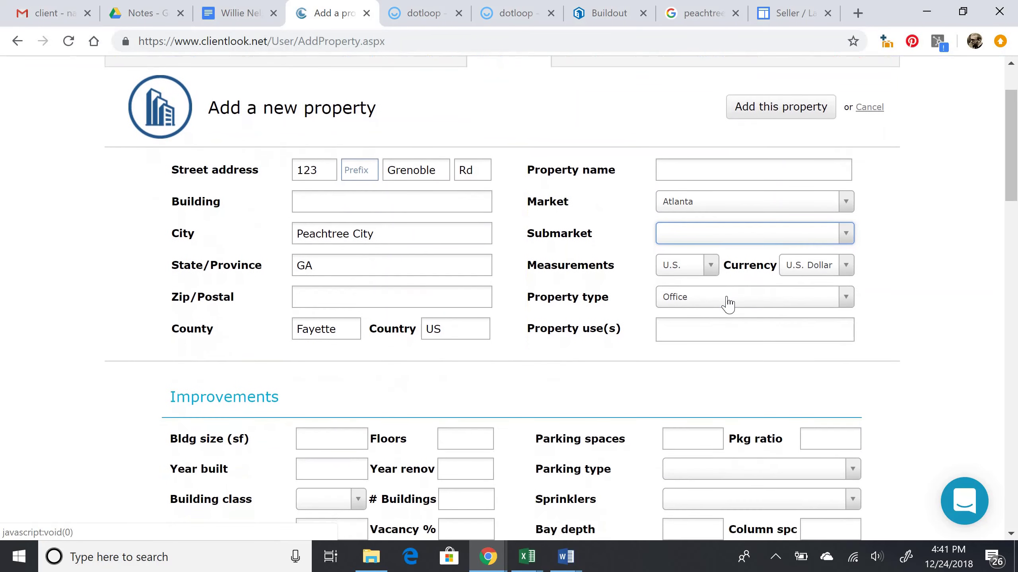
Set the property type to Hospitality and the property use to Hotel/motel
click(727, 301)
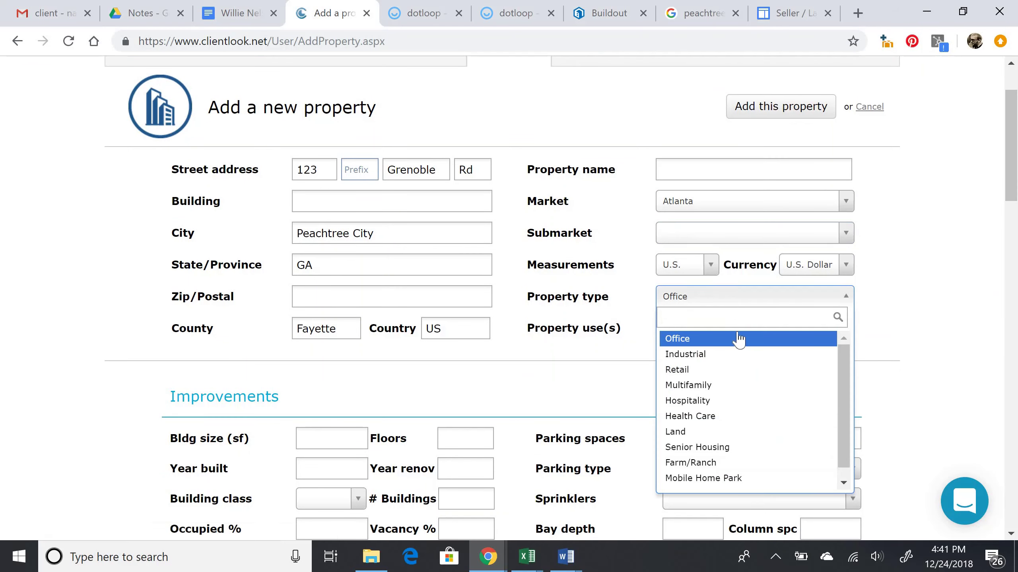
scroll(745, 373, down, 1)
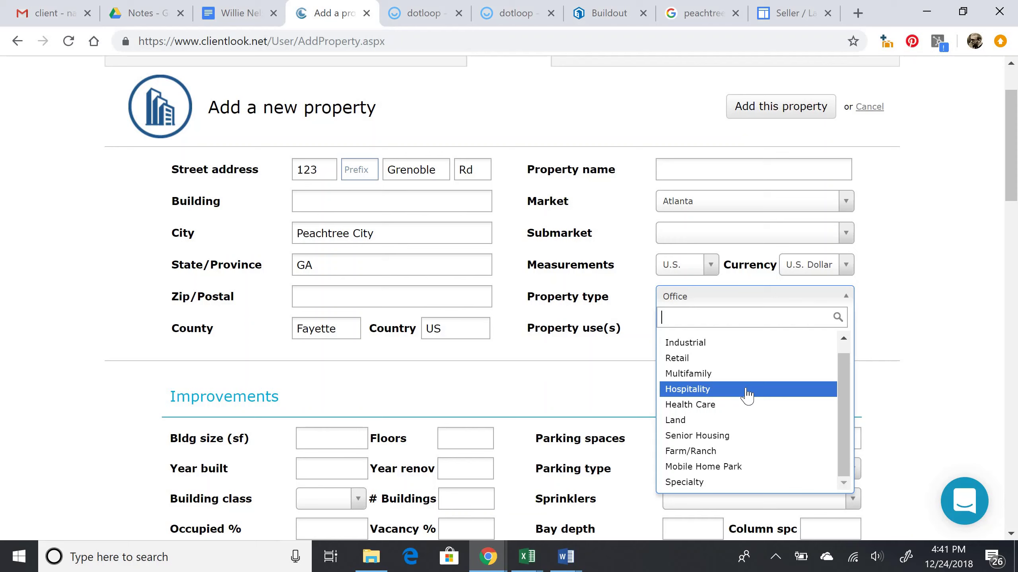
click(748, 395)
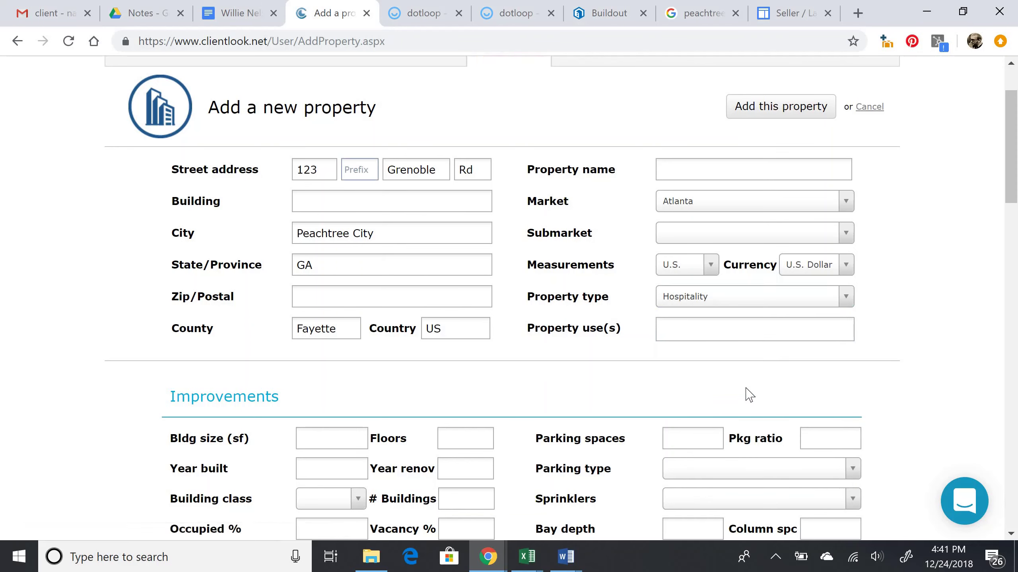
click(738, 331)
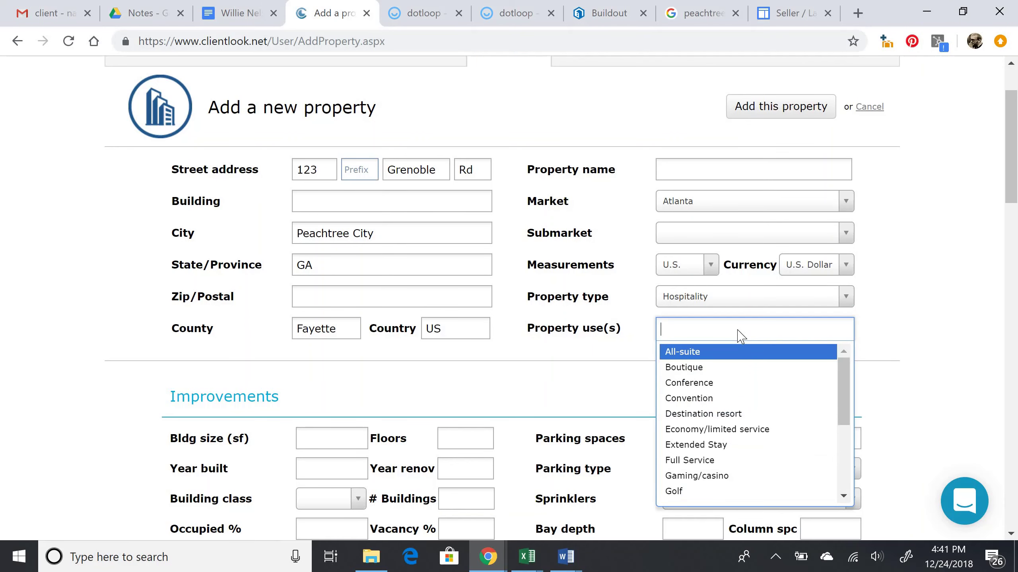
scroll(746, 366, down, 1)
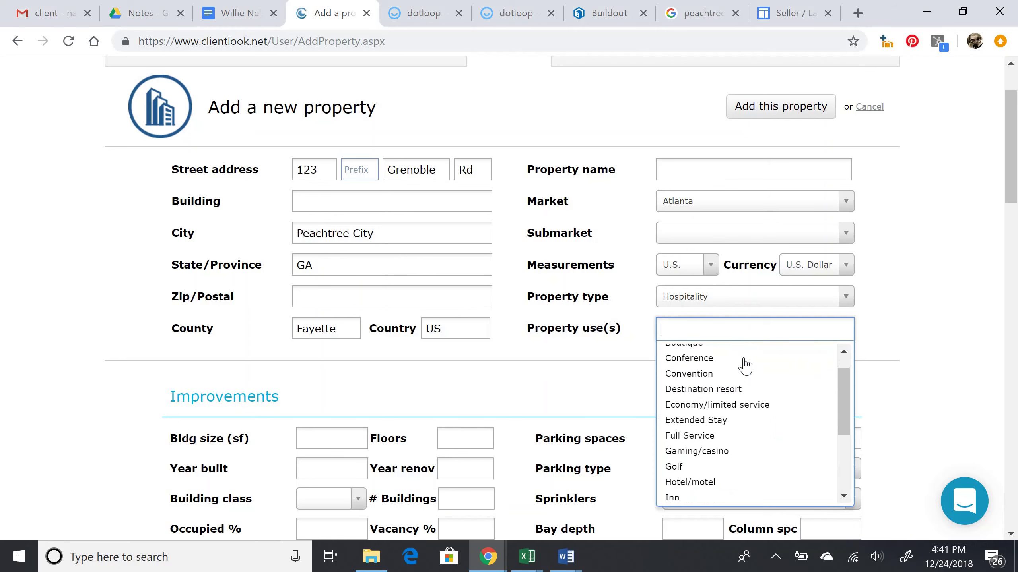
scroll(745, 366, down, 4)
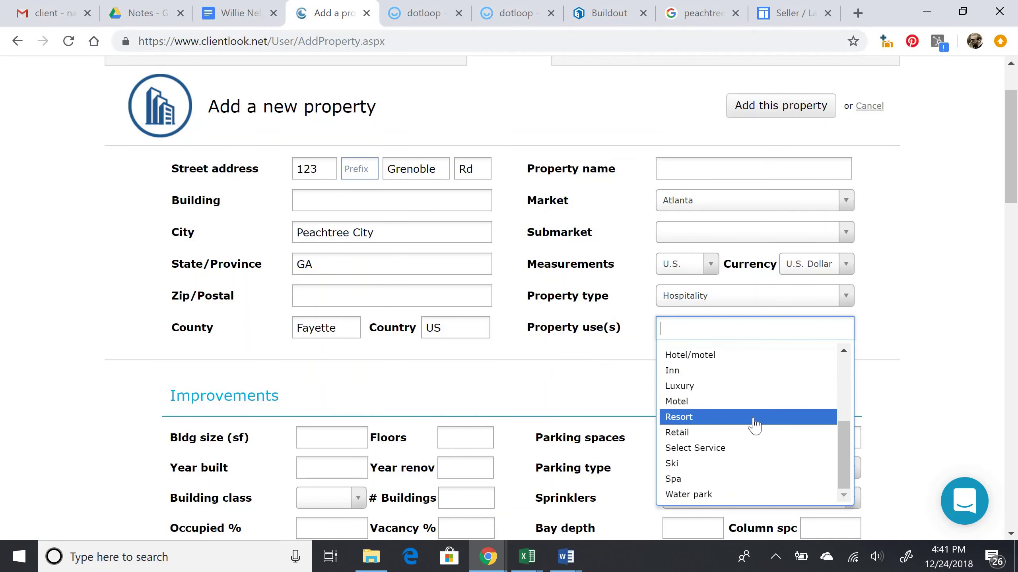
scroll(750, 421, down, 1)
scroll(753, 426, up, 3)
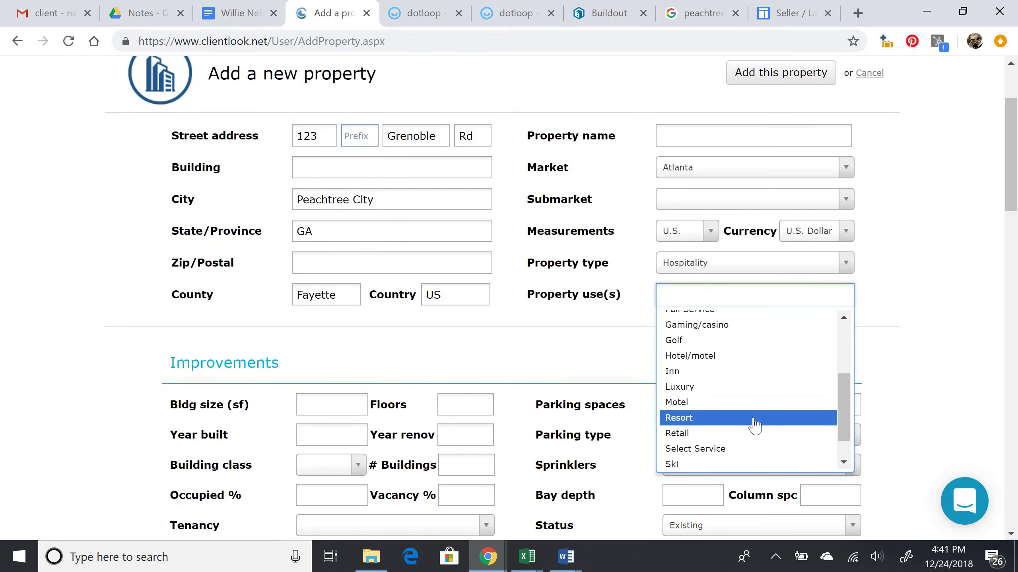
scroll(754, 425, up, 4)
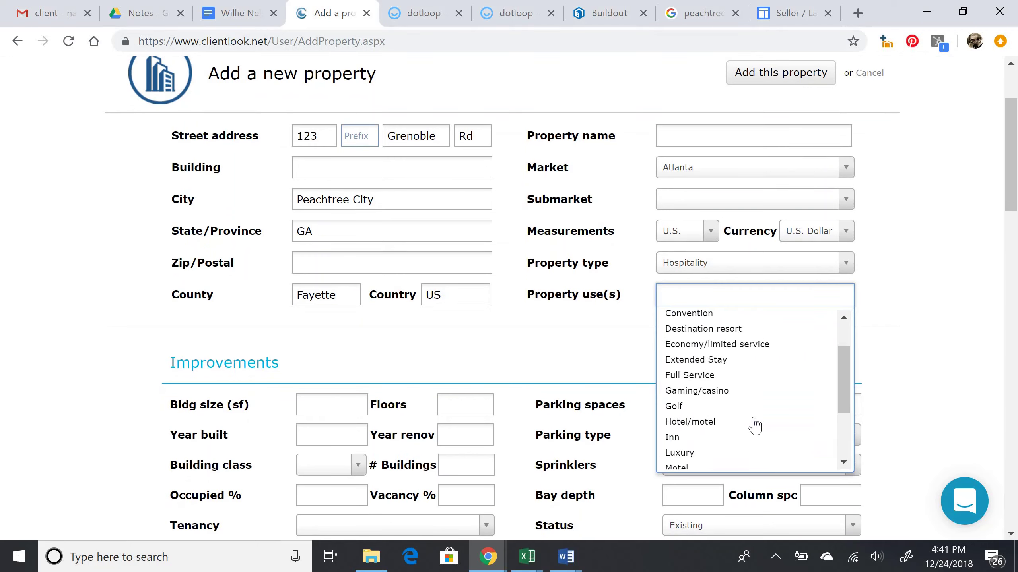
scroll(754, 425, up, 1)
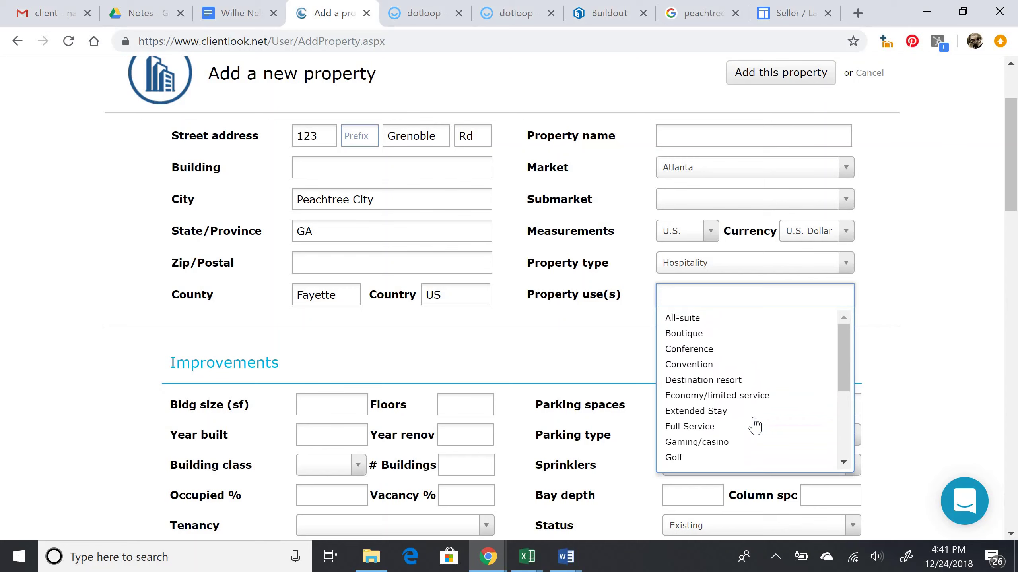
scroll(754, 425, down, 2)
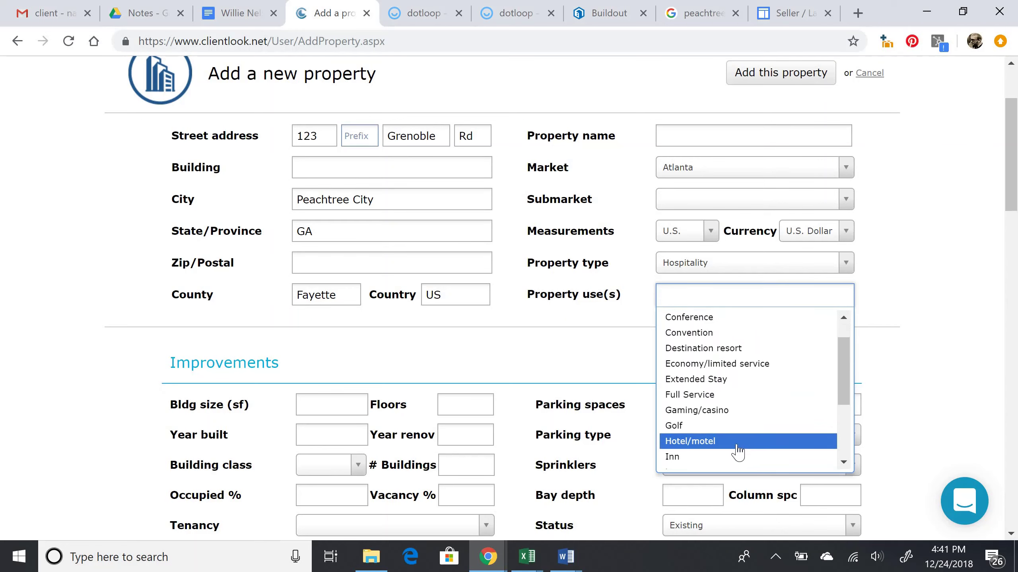
click(737, 446)
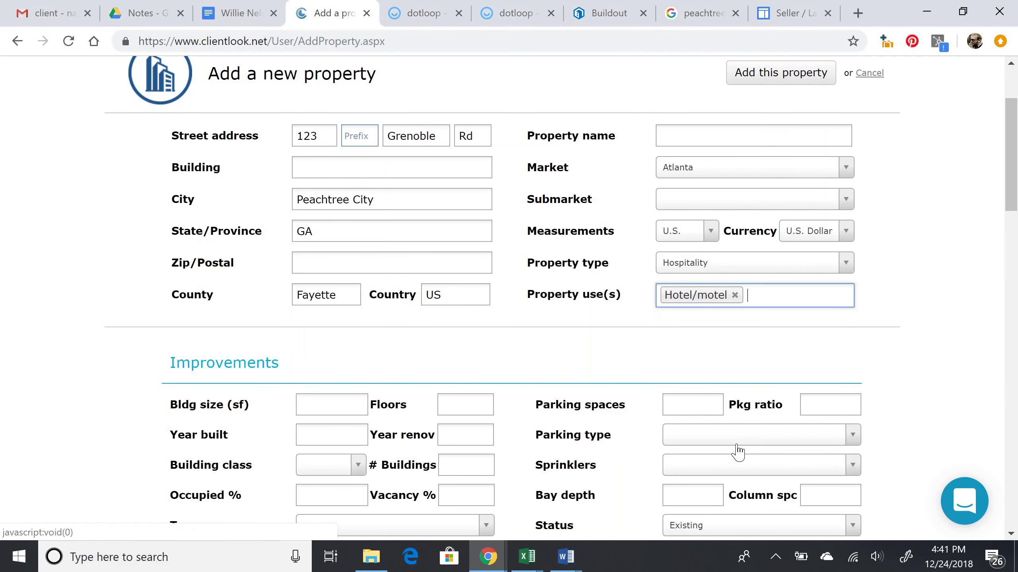
After checking the client's notes, set tenancy to Owner/User
click(489, 353)
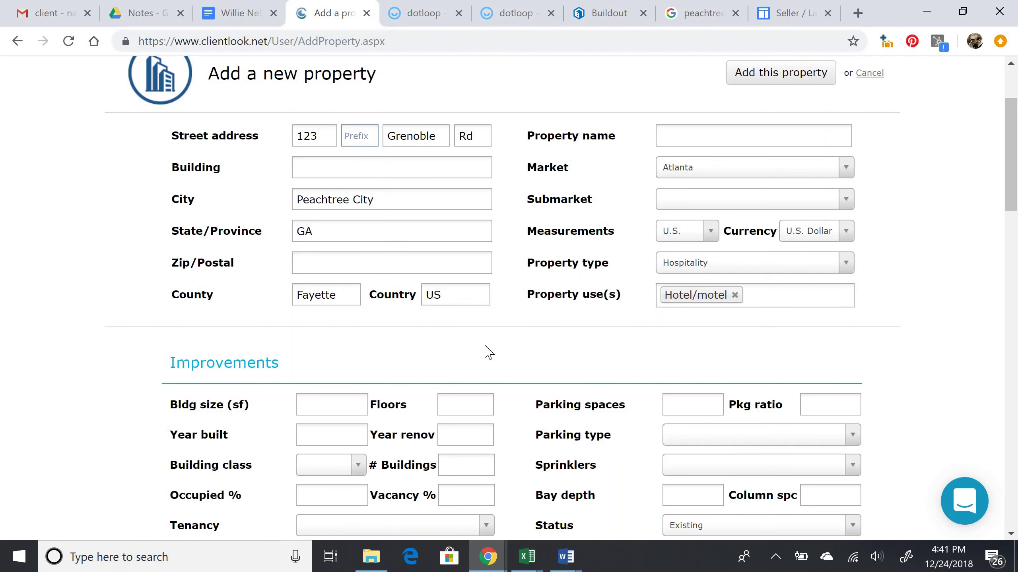
scroll(489, 353, down, 3)
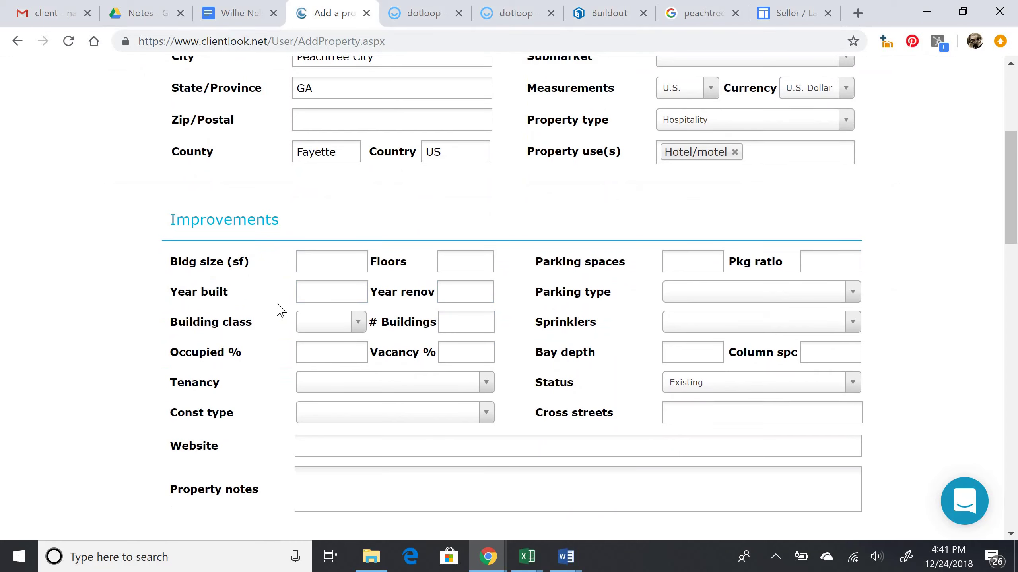
click(249, 17)
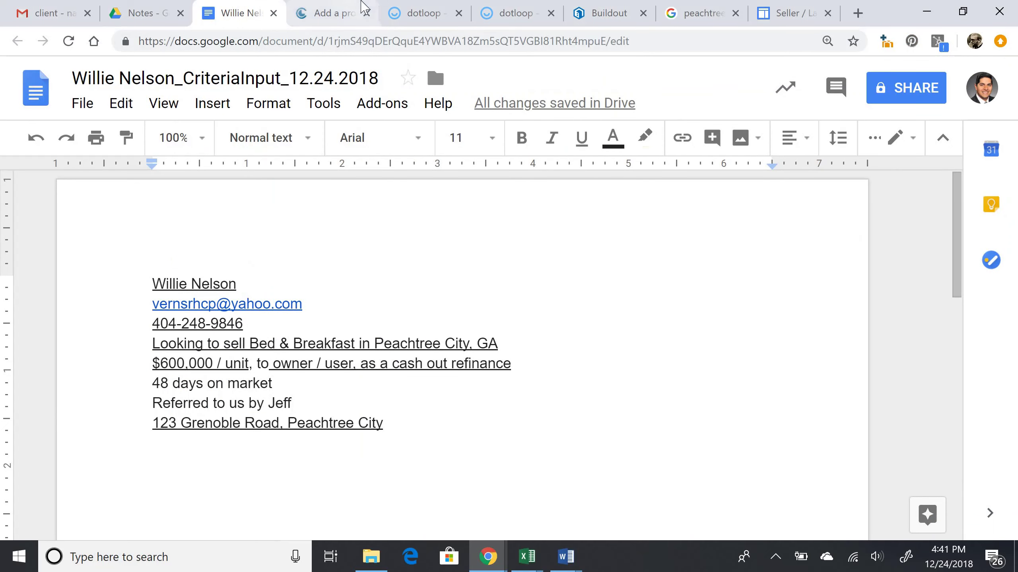
click(335, 13)
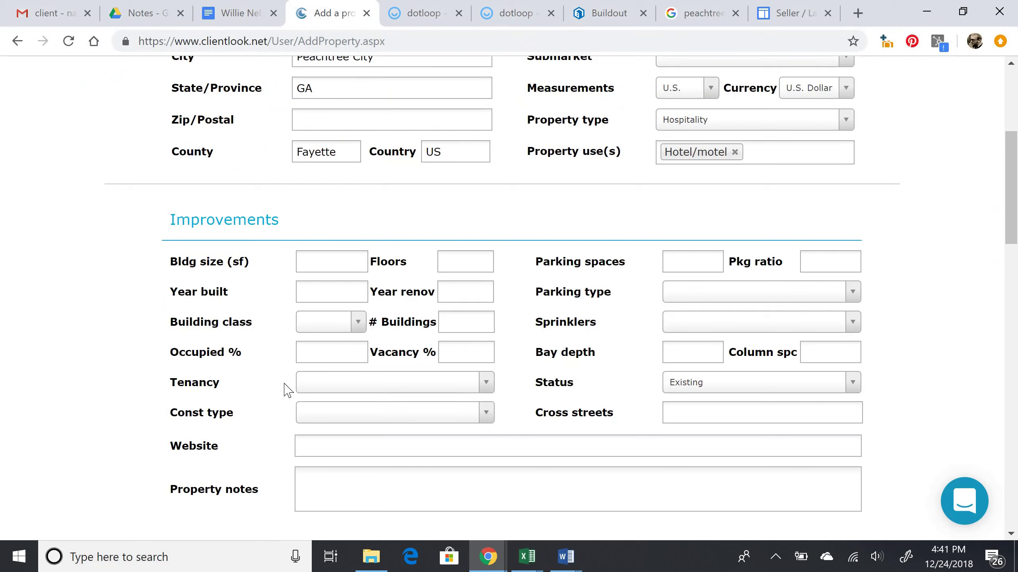
click(324, 388)
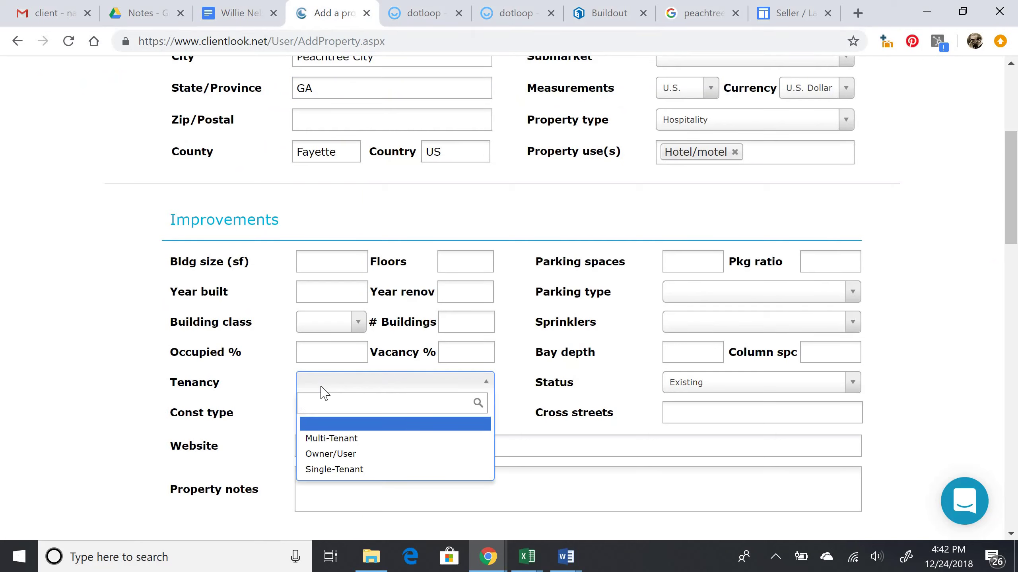
click(324, 388)
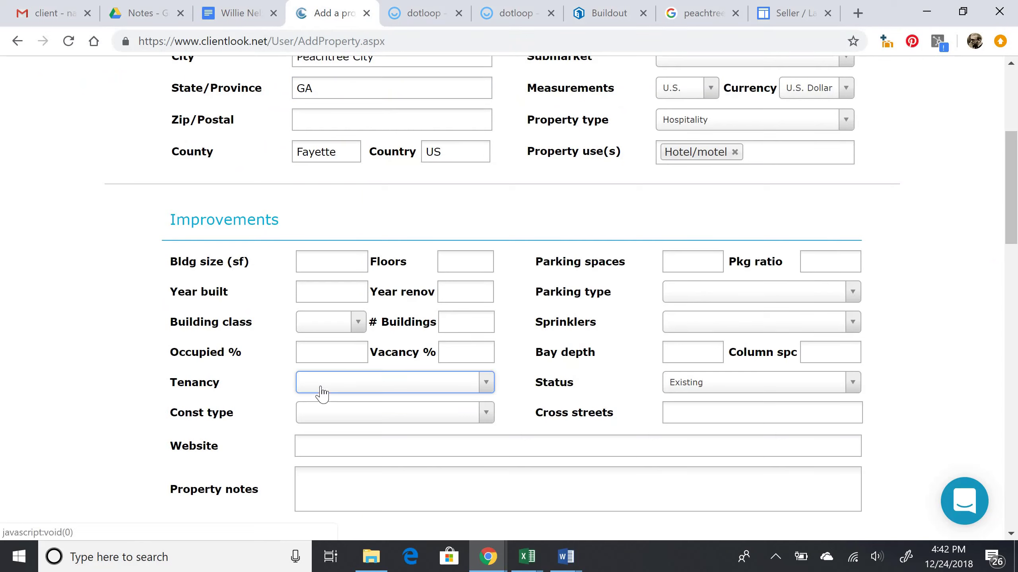
click(243, 6)
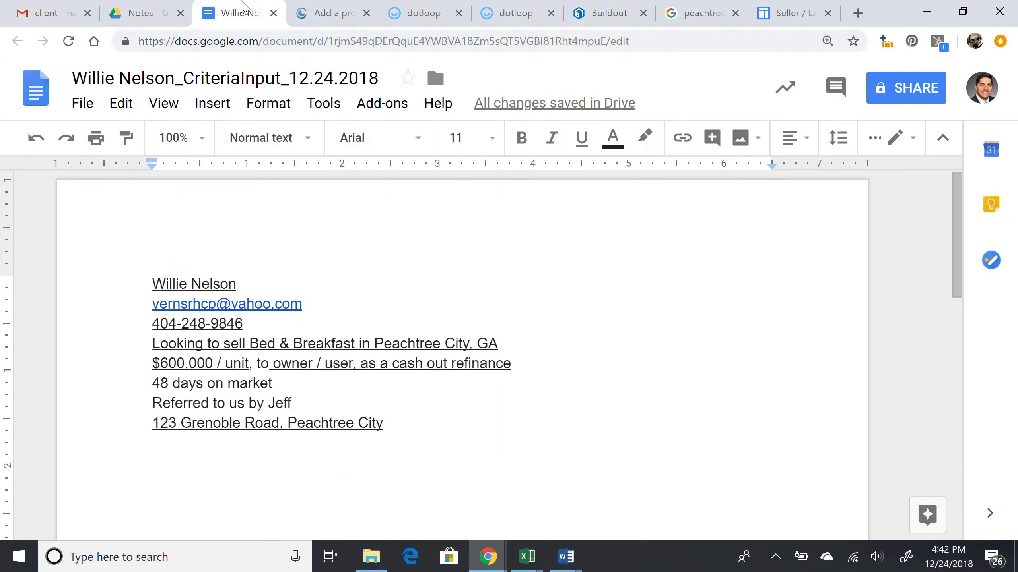
click(320, 15)
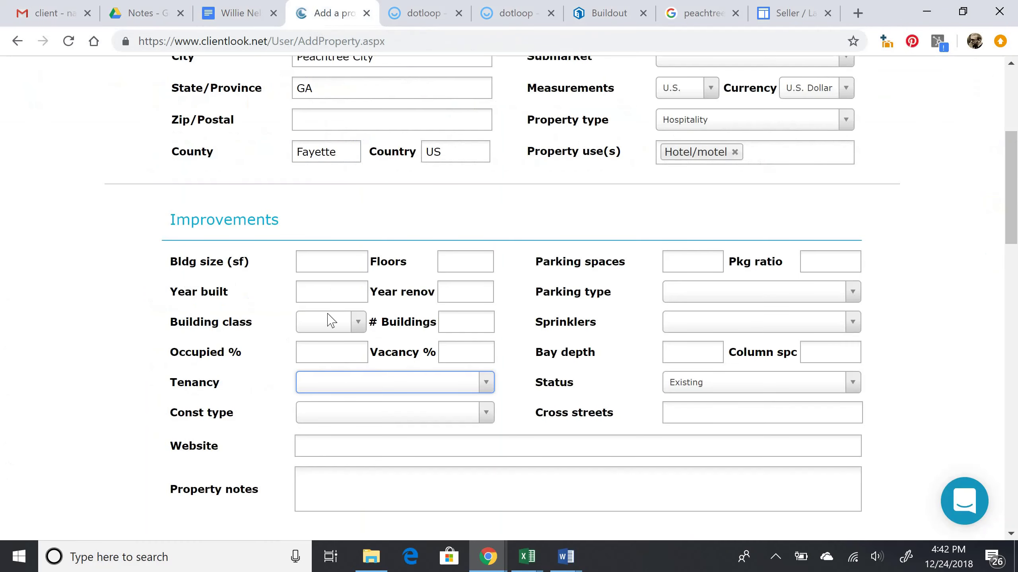
click(353, 395)
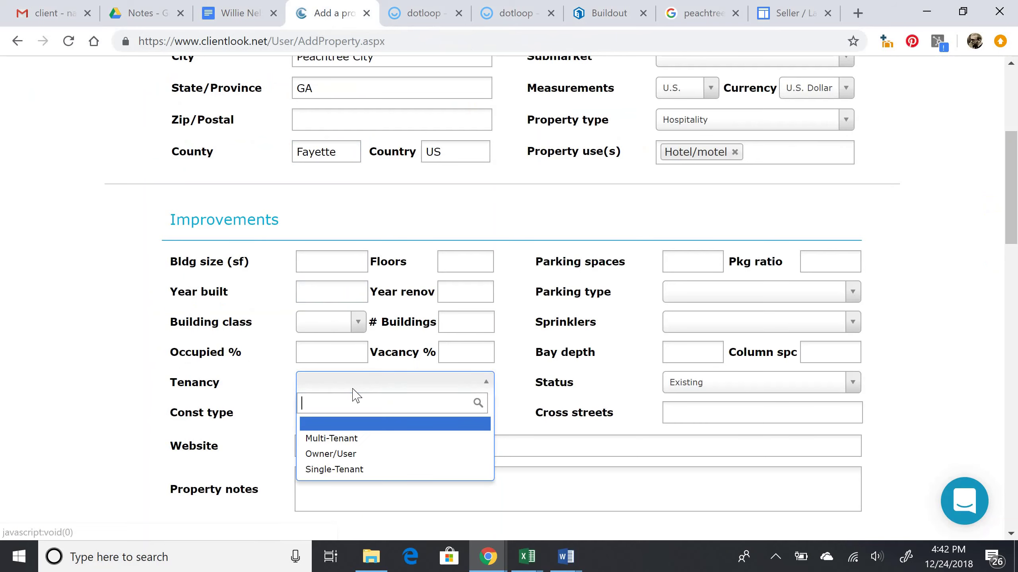
click(369, 455)
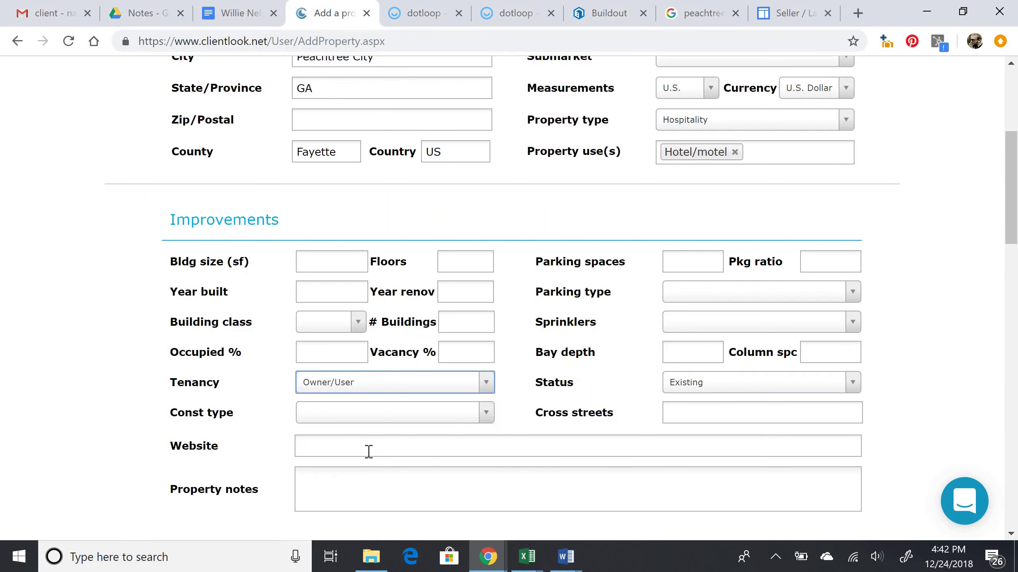
Leave construction type blank and keep the status as Existing
click(372, 414)
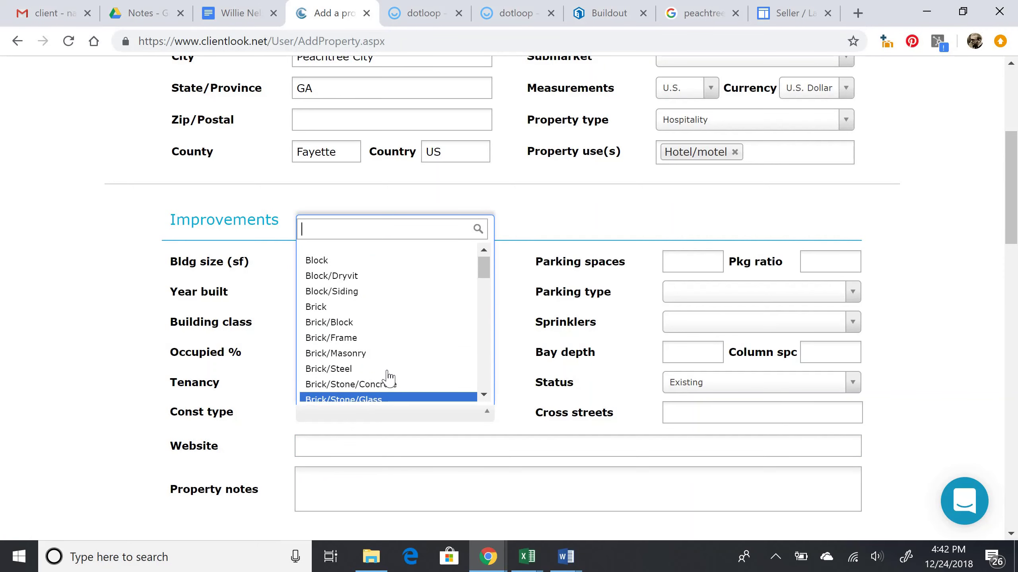
scroll(388, 371, down, 1)
scroll(388, 371, down, 2)
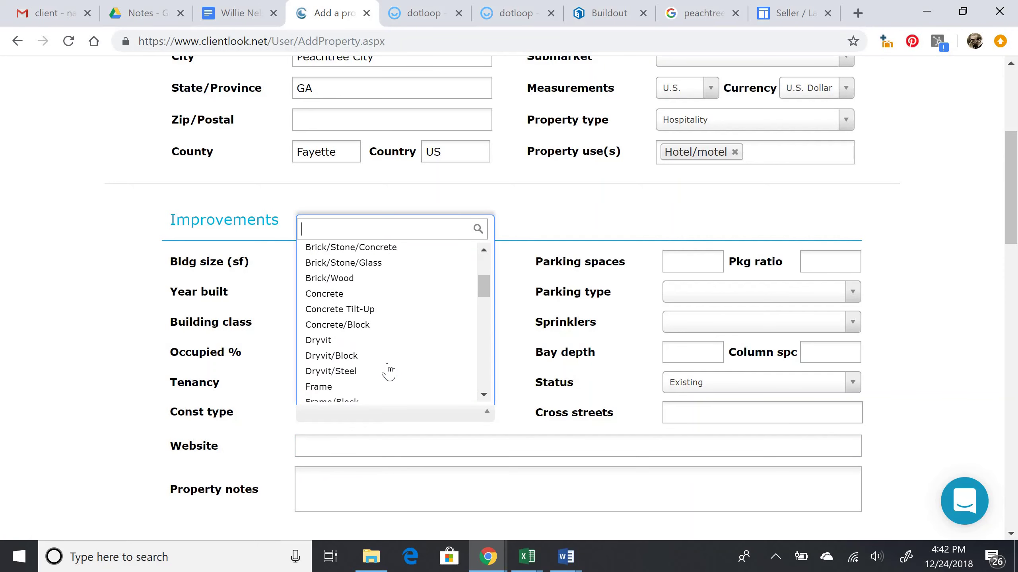
click(400, 421)
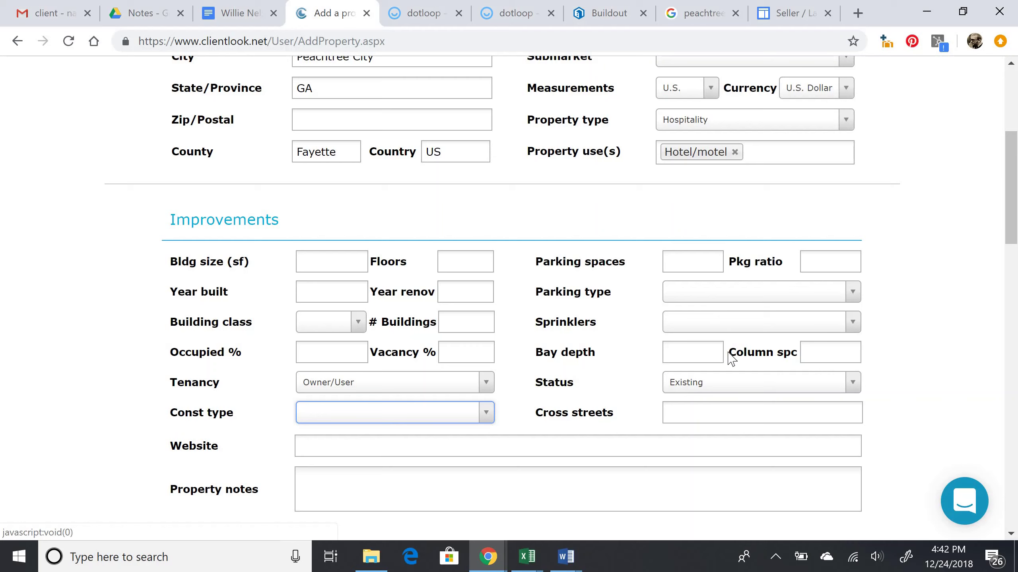
scroll(731, 353, down, 1)
click(729, 324)
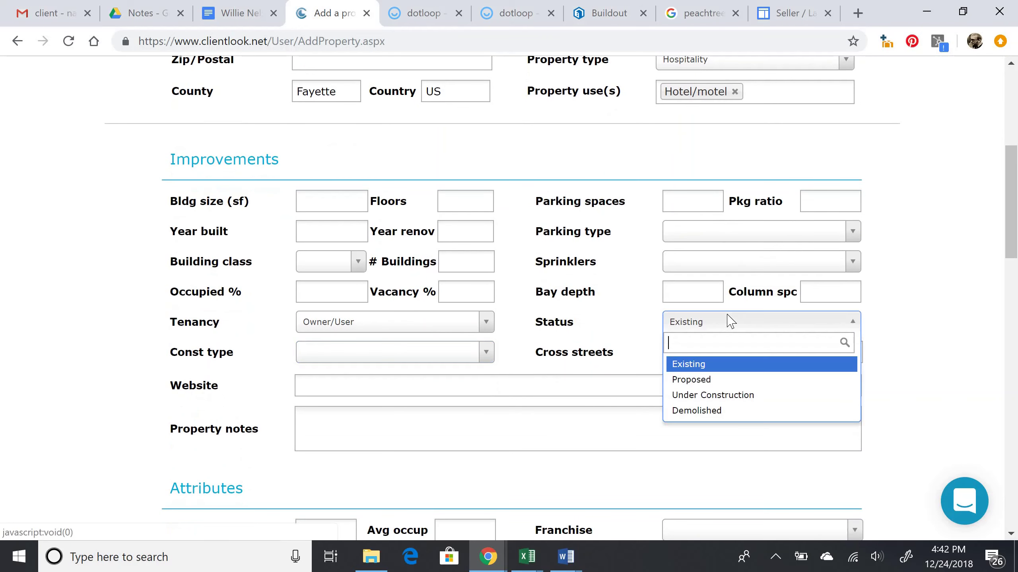
click(728, 323)
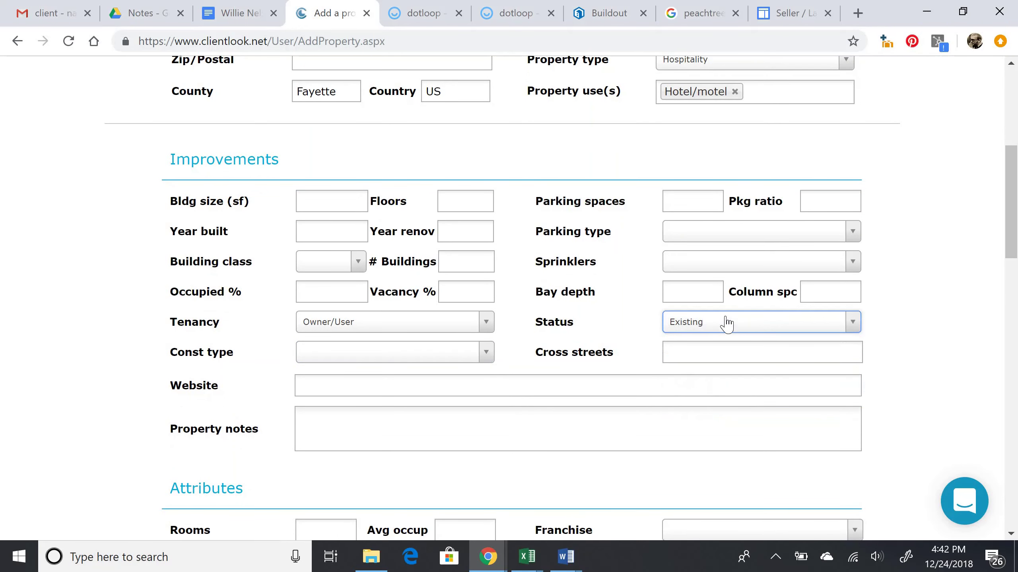
scroll(726, 324, down, 2)
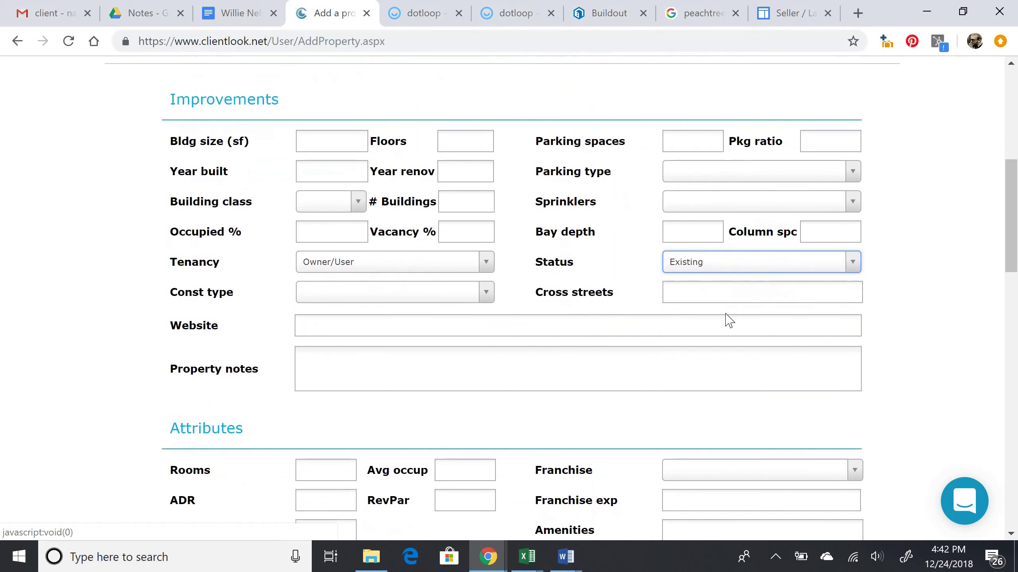
scroll(607, 355, down, 1)
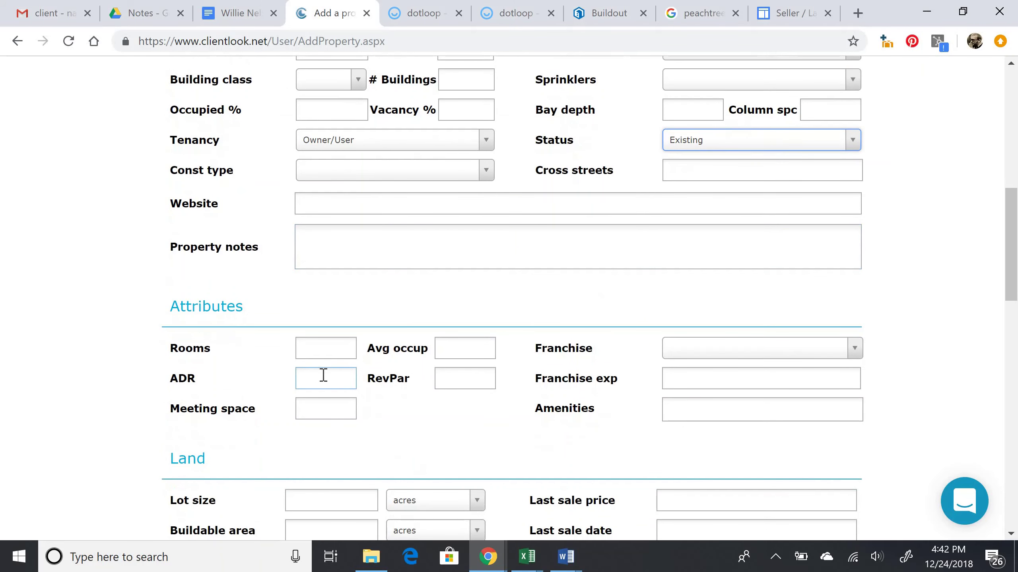
scroll(298, 375, down, 1)
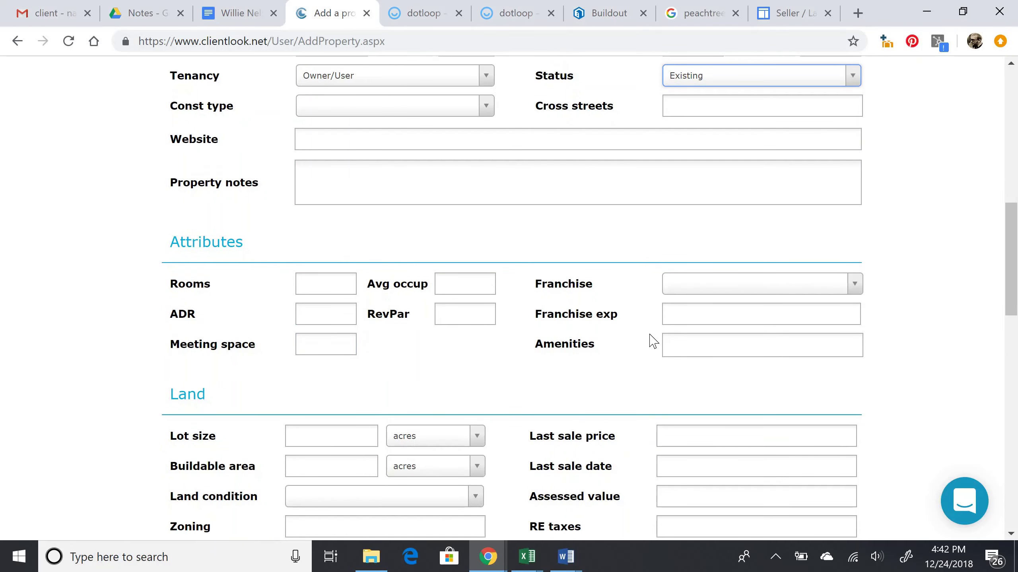
scroll(652, 341, down, 2)
scroll(652, 341, down, 2)
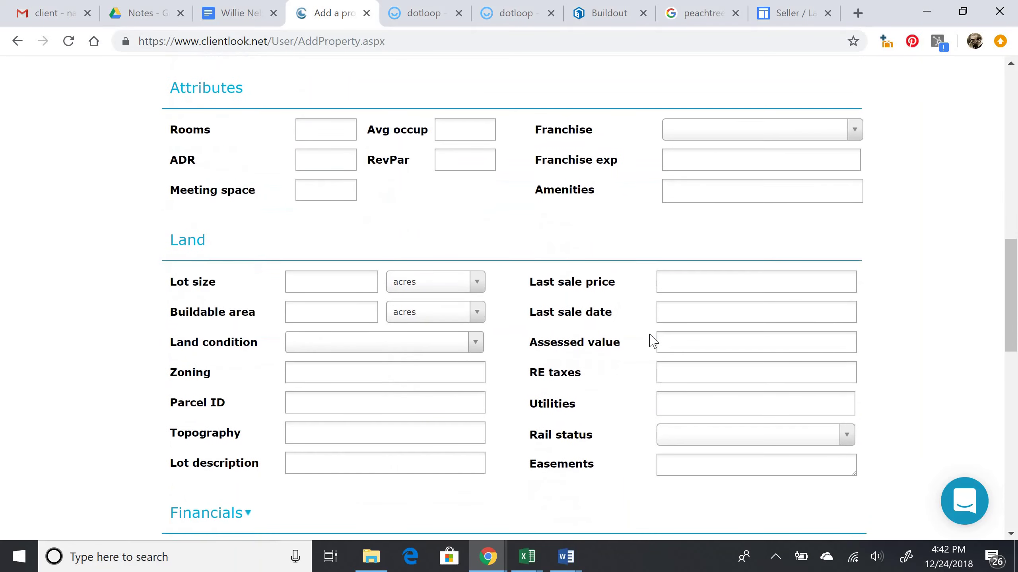
scroll(652, 341, down, 1)
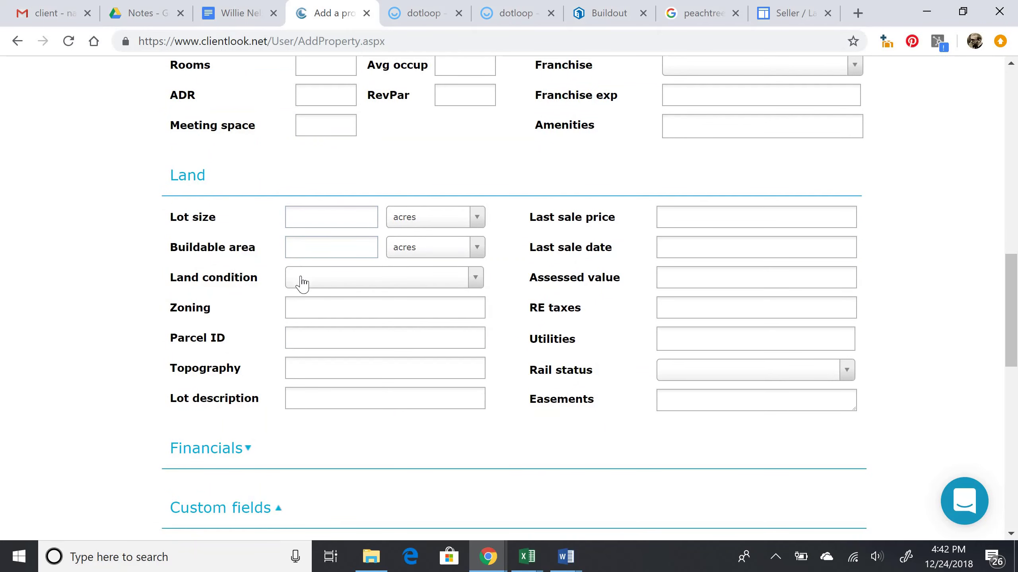
click(245, 22)
click(359, 219)
scroll(206, 393, down, 4)
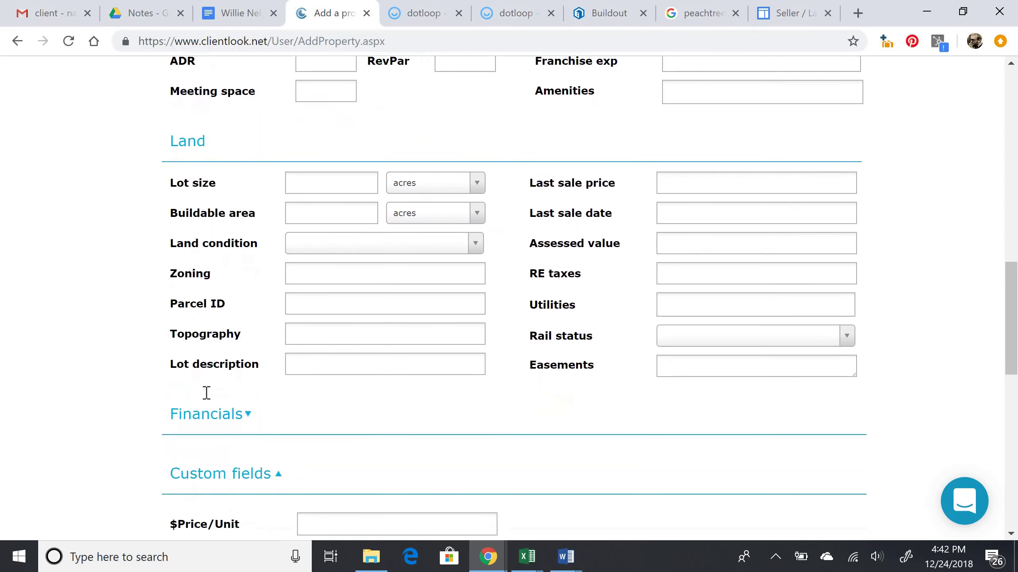
scroll(206, 393, down, 4)
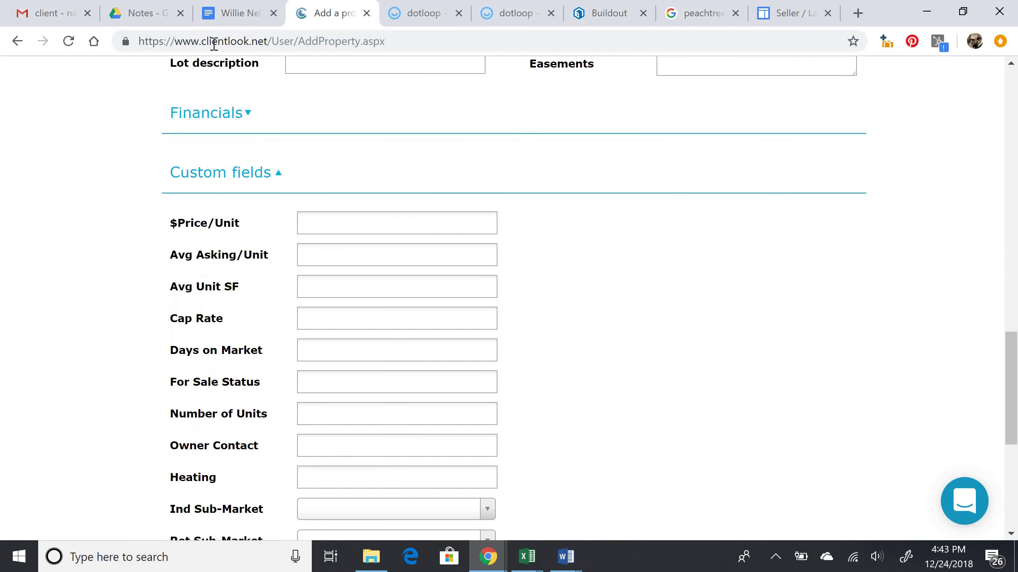
Try entering $600000 in the per-unit price fields, dismissing the invalid-value warnings
click(225, 16)
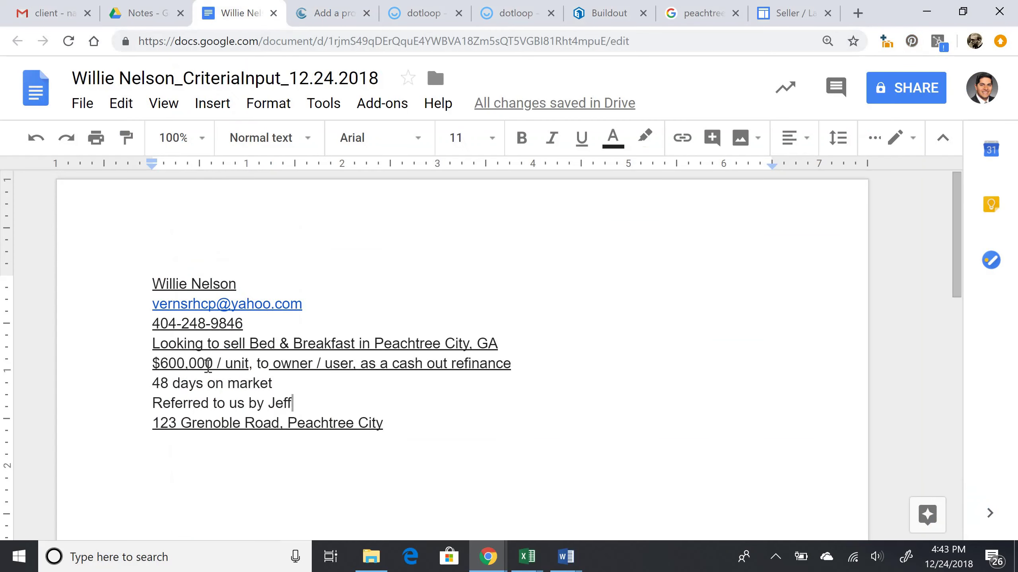
click(318, 16)
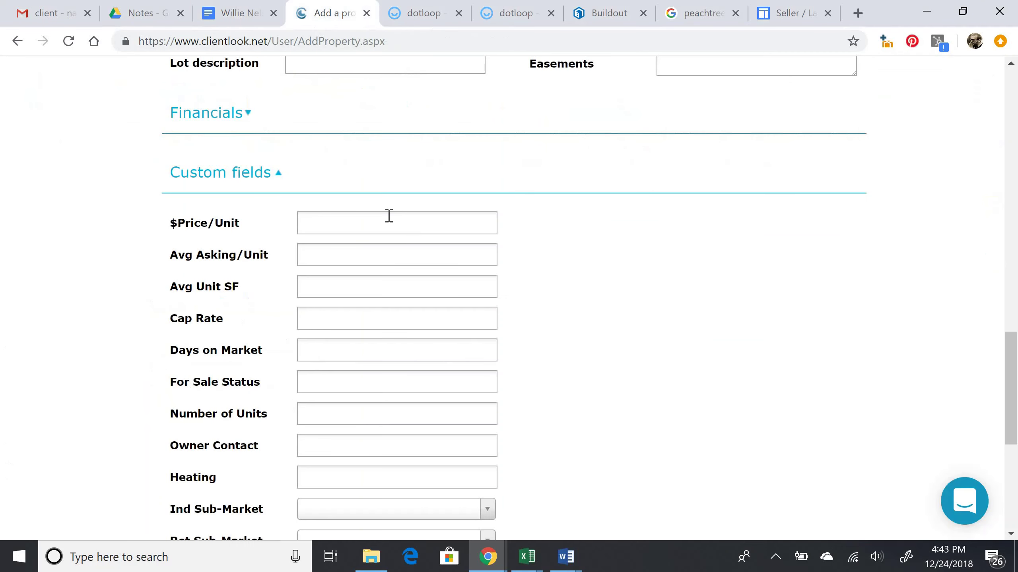
click(388, 219)
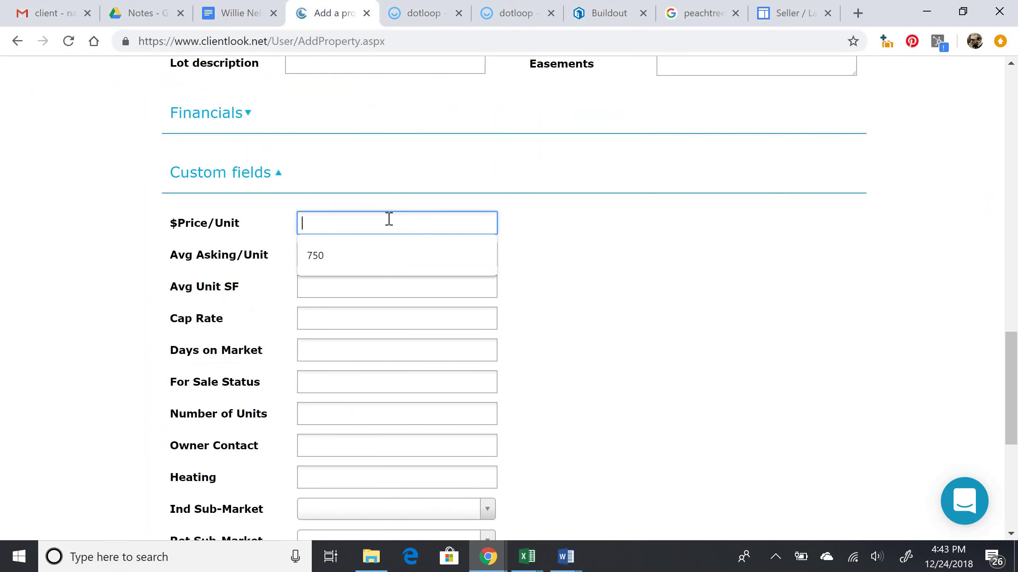
text($600)
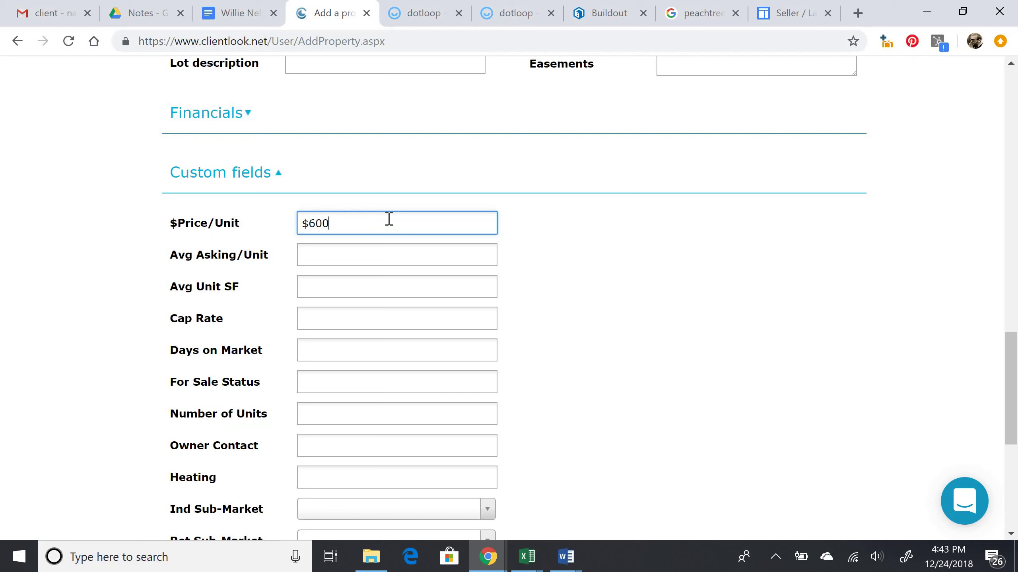
text(000)
triple_click(357, 220)
key(ctrl+c)
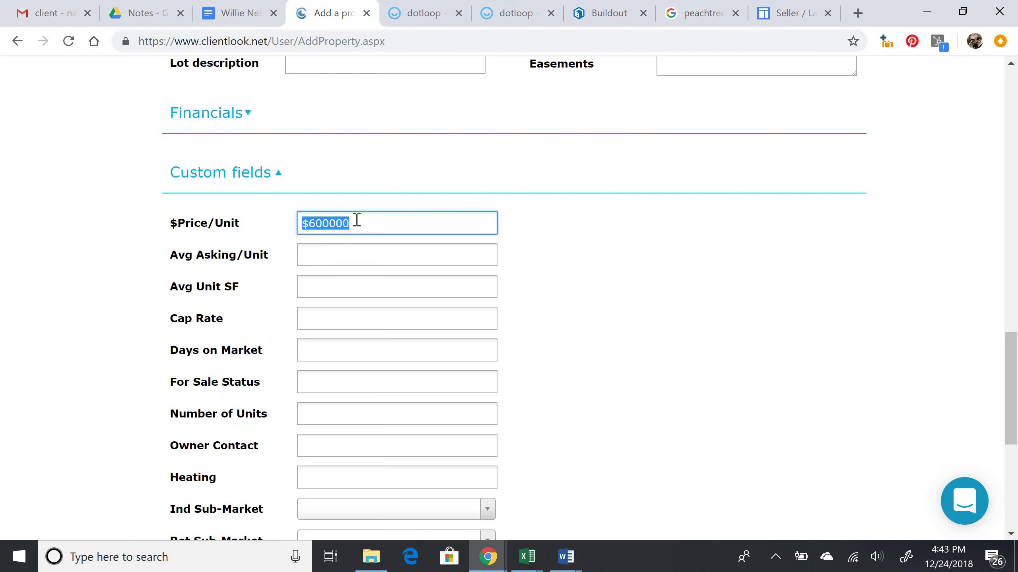
click(357, 258)
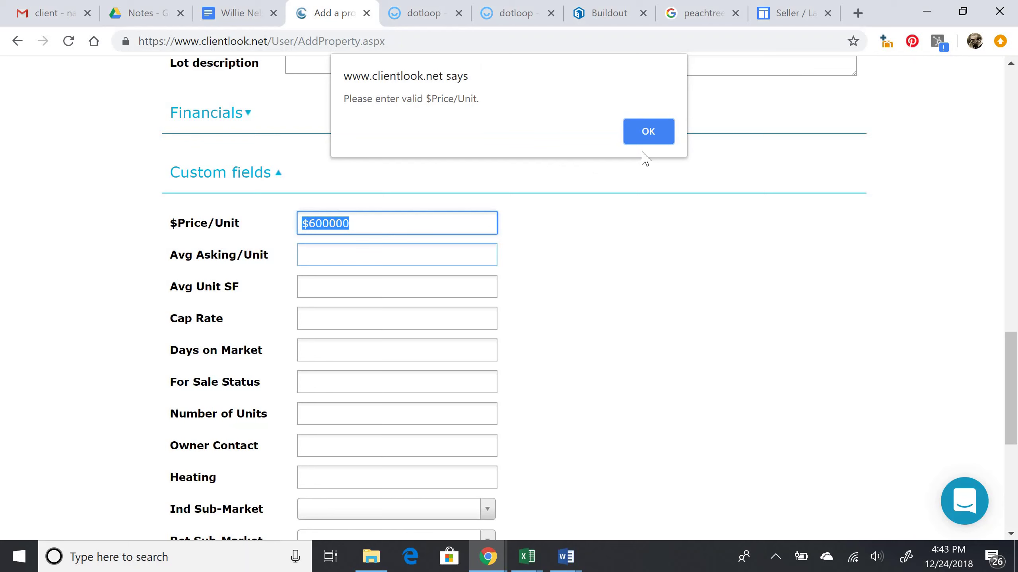
click(649, 131)
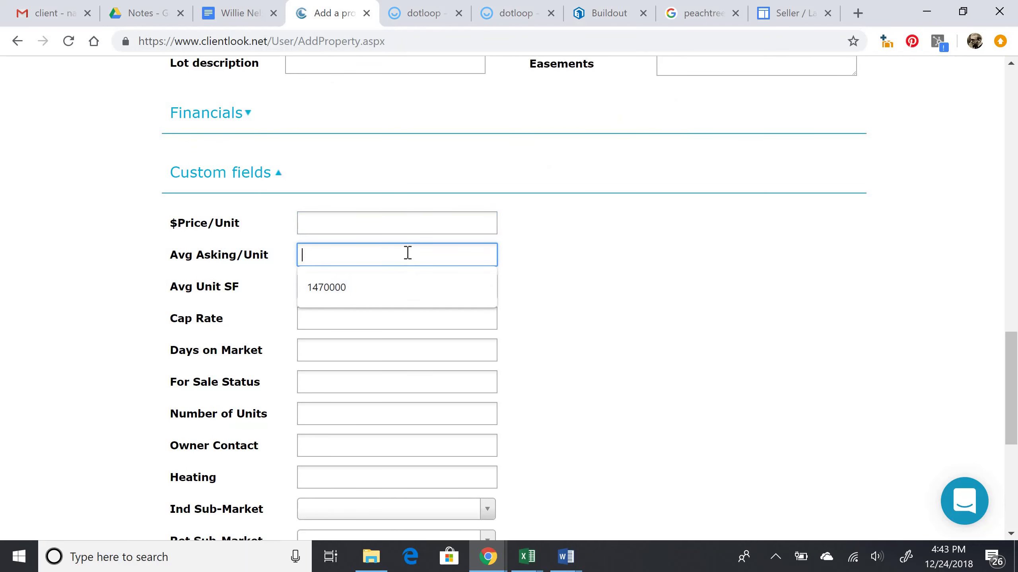
key(ctrl+v)
click(402, 217)
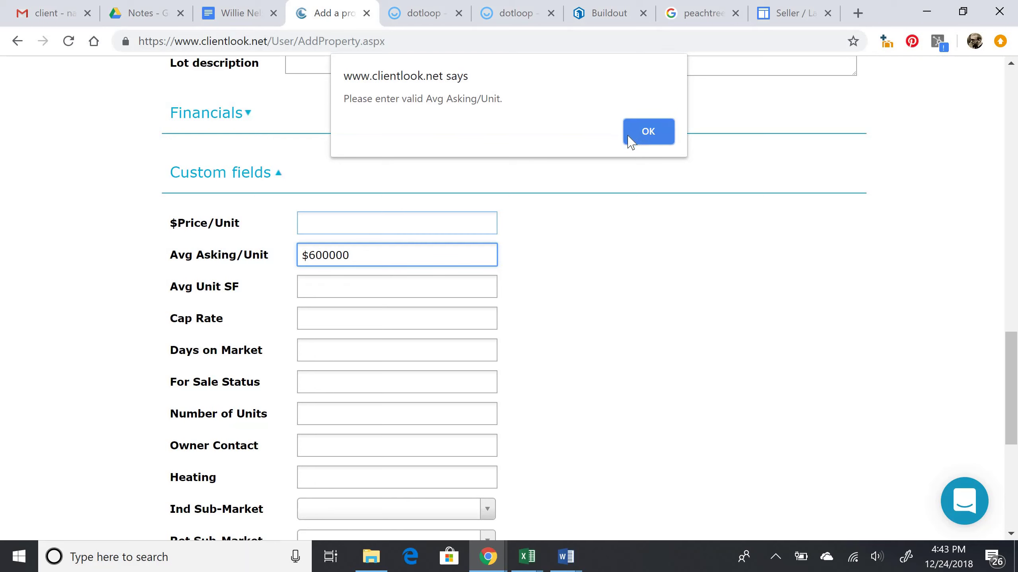
click(647, 132)
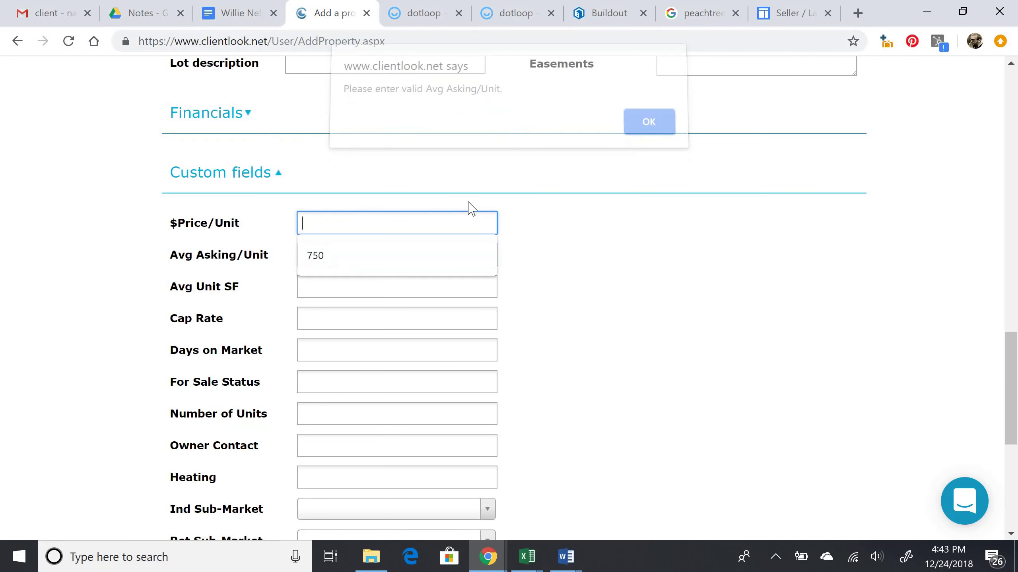
Enter 600000 without the dollar sign in $Price/Unit and Avg Asking/Unit
text($60)
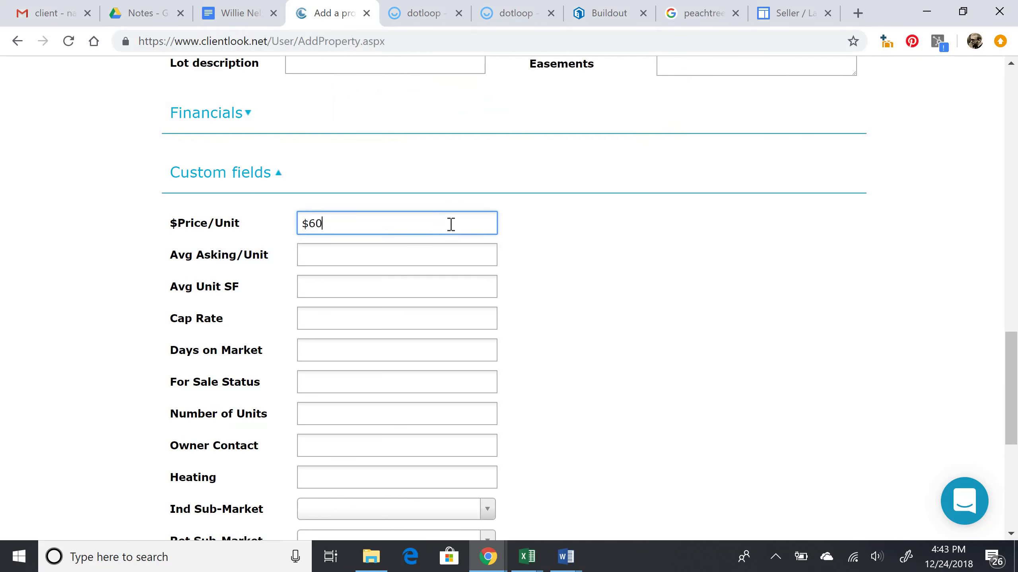
text(0000)
key(Tab)
click(649, 132)
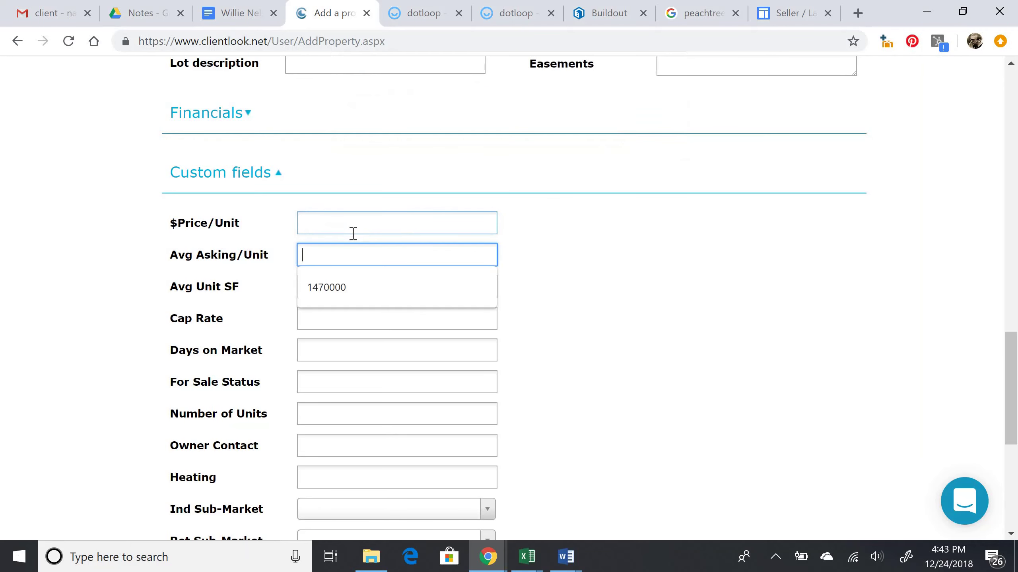
click(353, 235)
text(60)
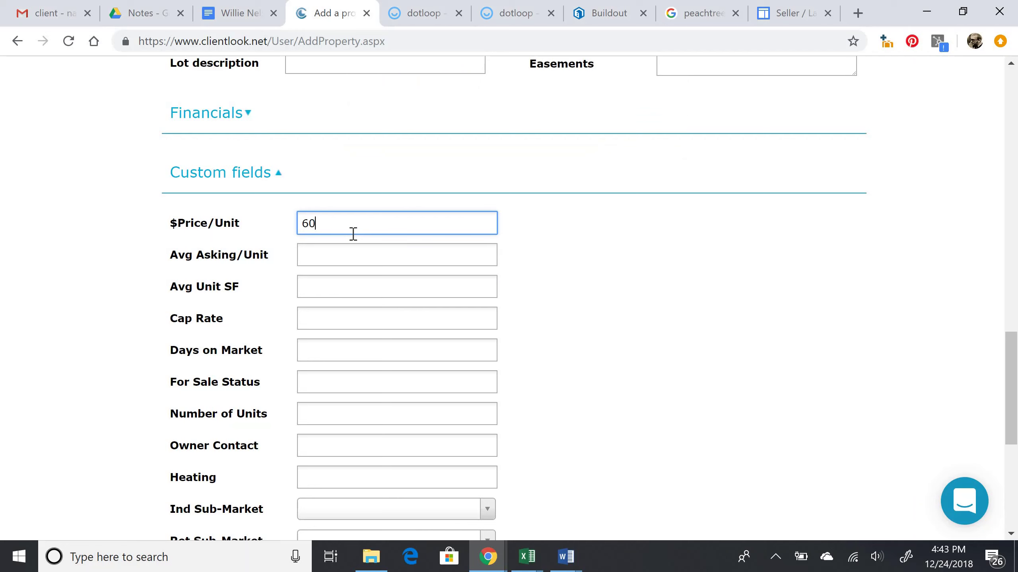
text(0000)
key(Tab)
text(60)
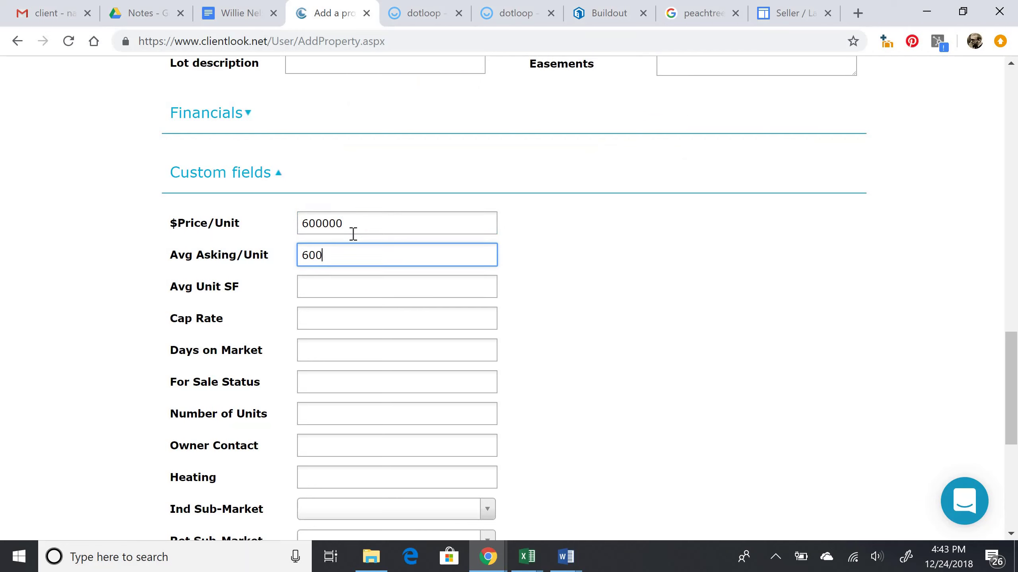
text(0000)
Enter 48 in Days on Market after checking the client notes
click(236, 11)
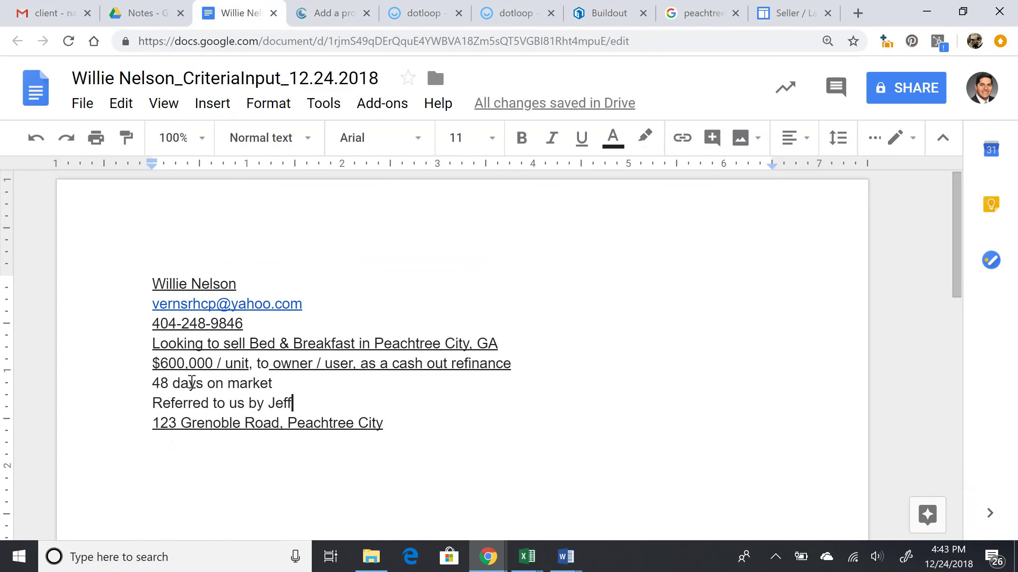
click(348, 6)
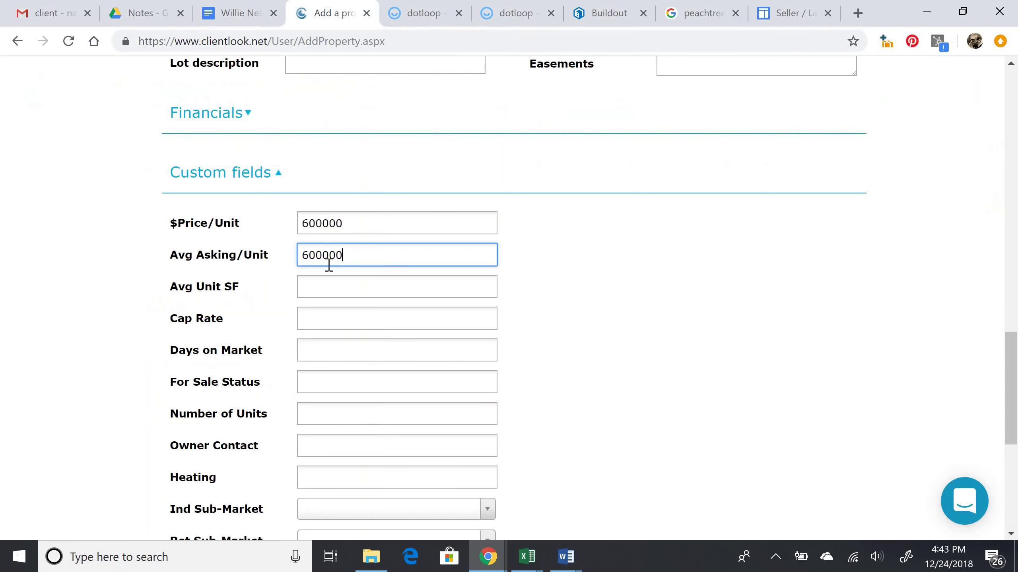
click(351, 353)
text(48)
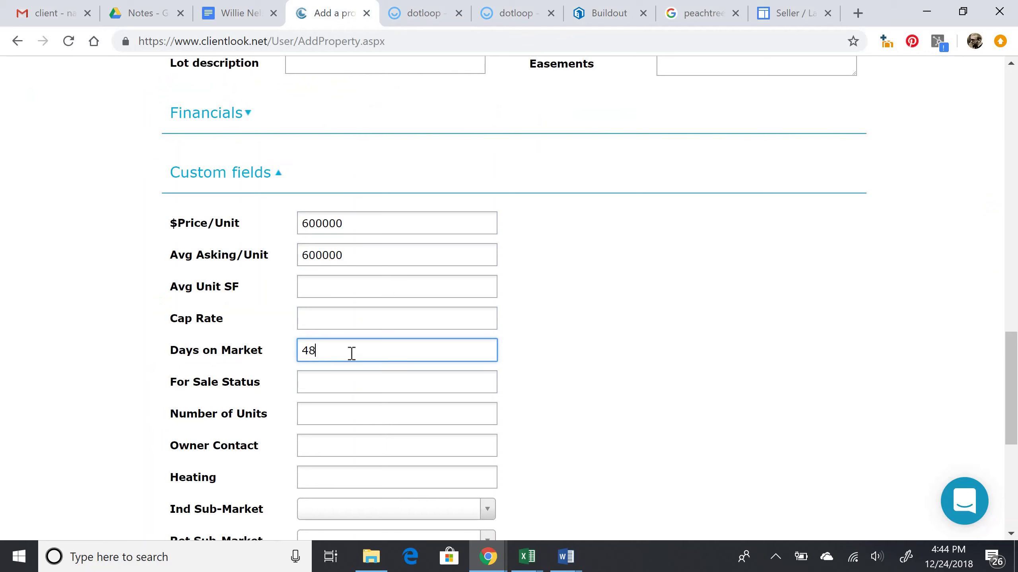
scroll(351, 353, down, 1)
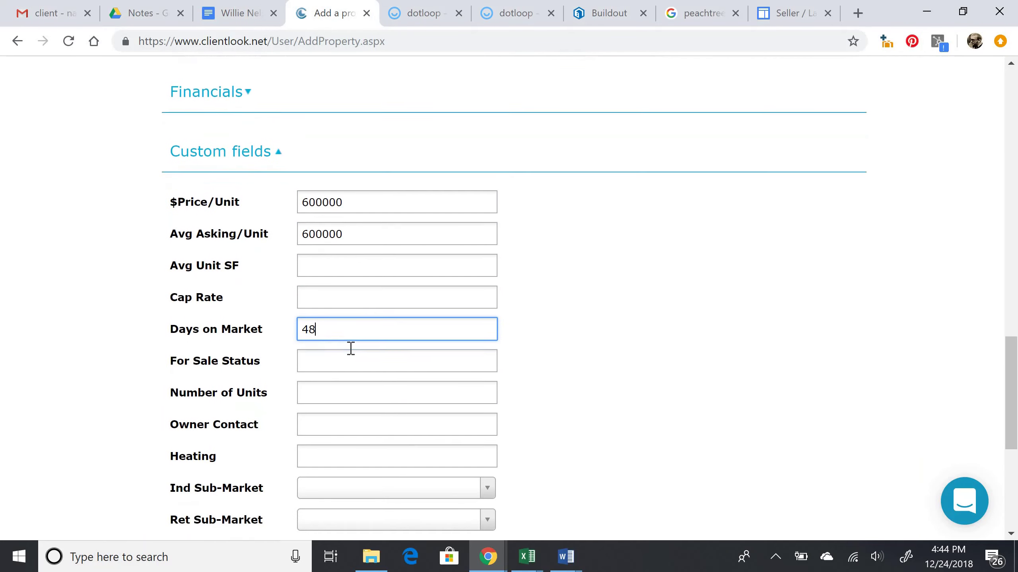
scroll(350, 349, down, 2)
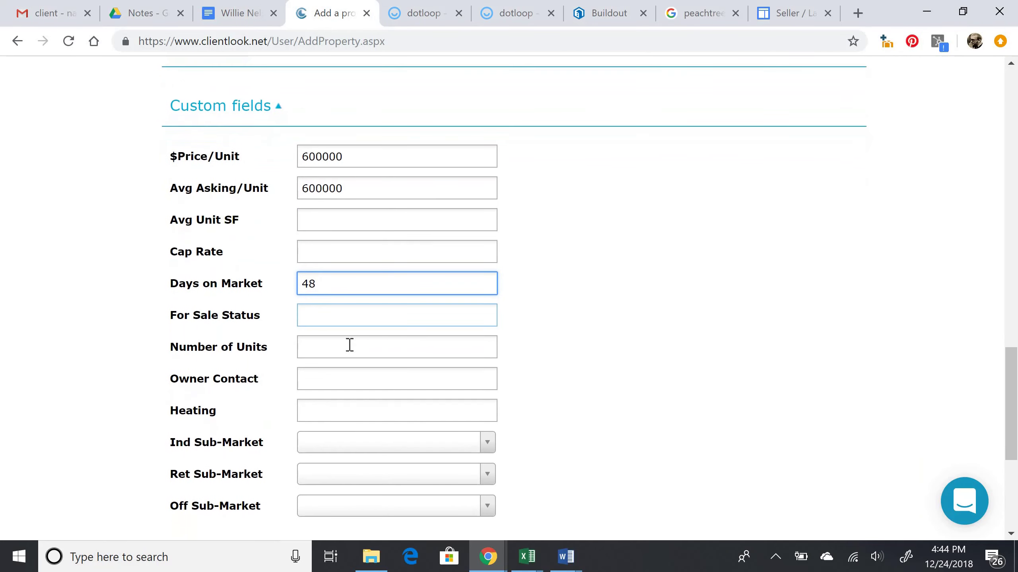
scroll(350, 344, down, 1)
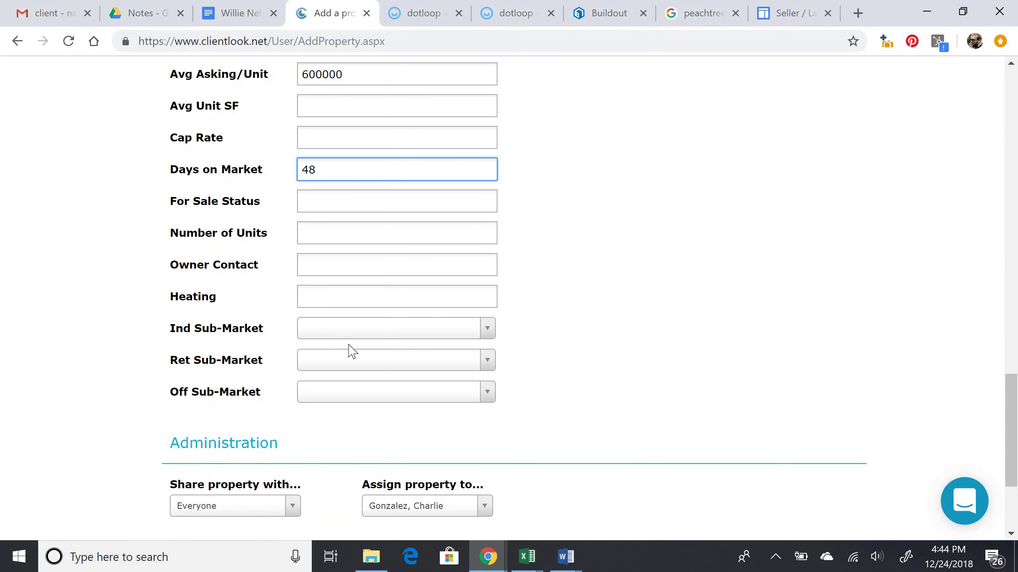
scroll(351, 352, down, 1)
Choose Fayette/Peachtree Ret as the retail sub-market and set Number of Units to 1
click(357, 337)
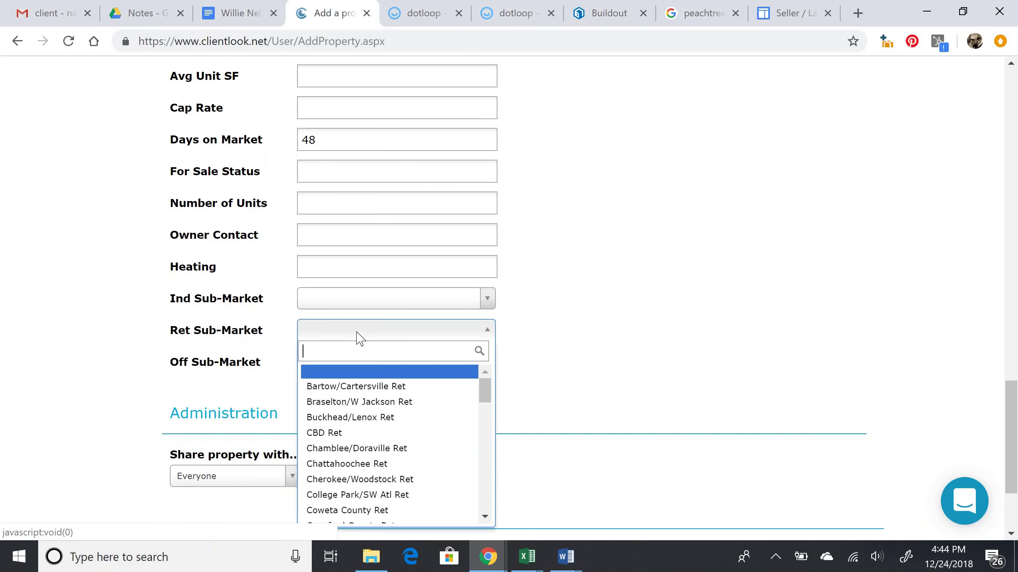
text(peac)
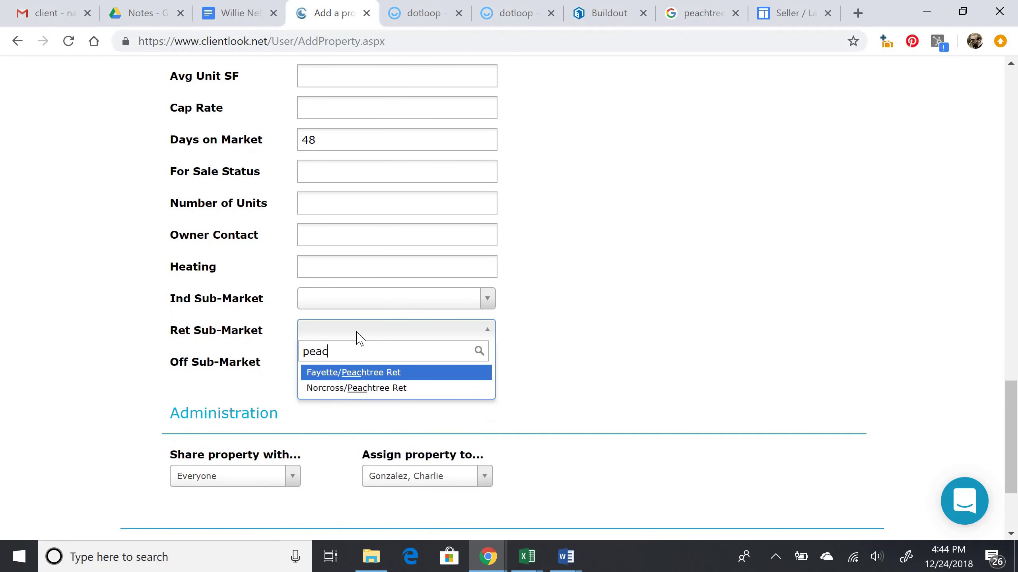
click(397, 373)
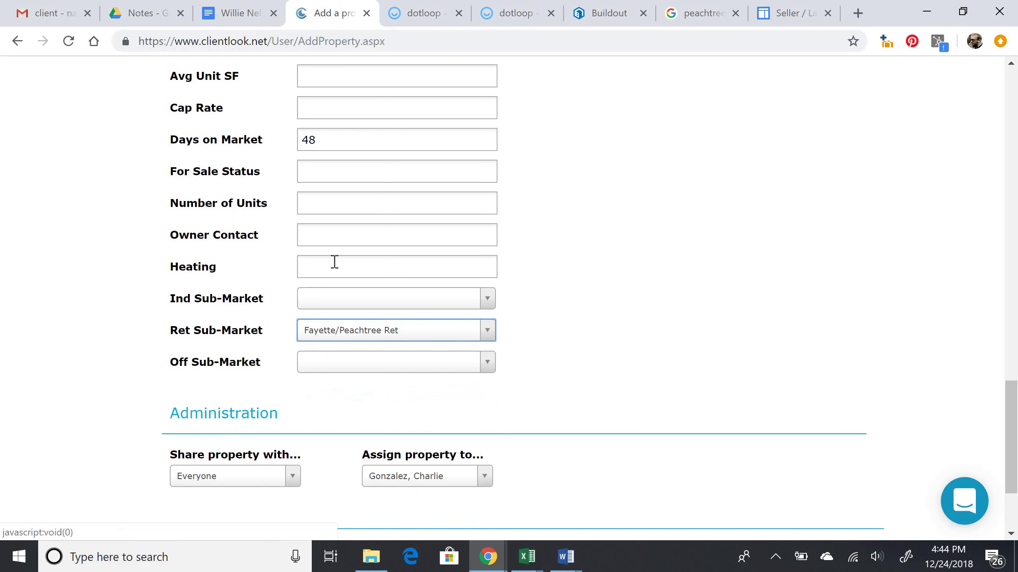
click(321, 209)
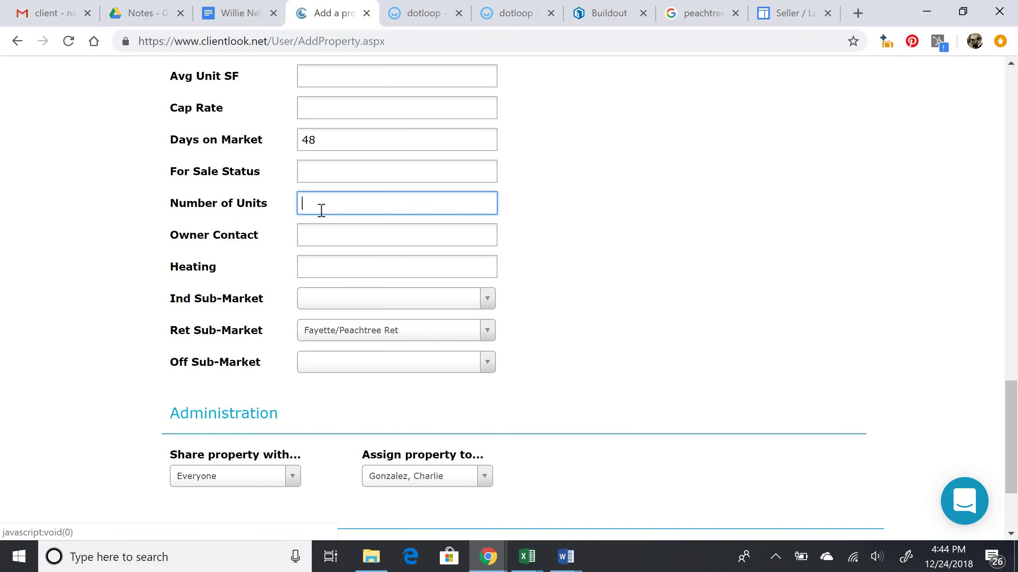
text(1)
click(139, 247)
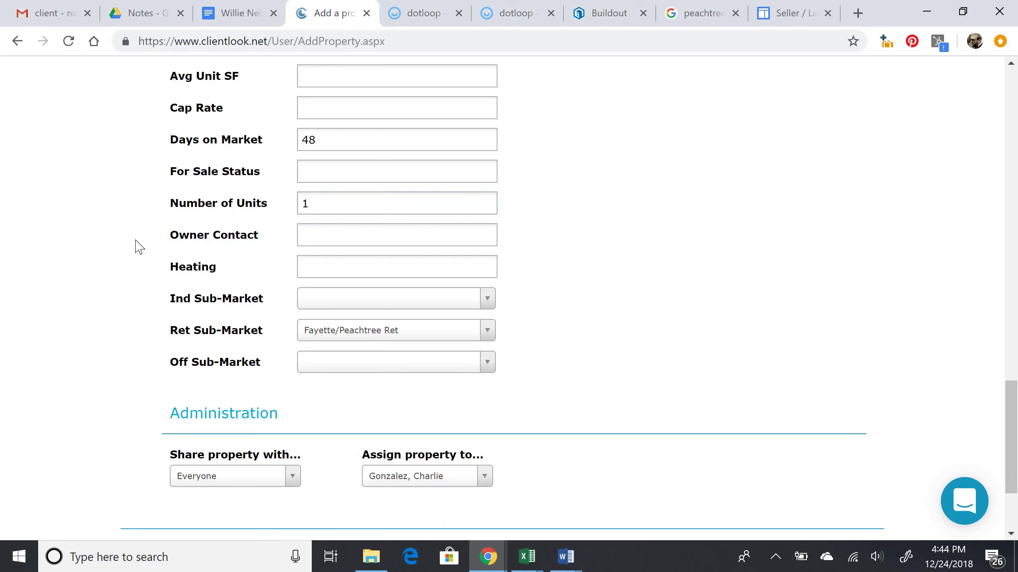
scroll(139, 247, up, 3)
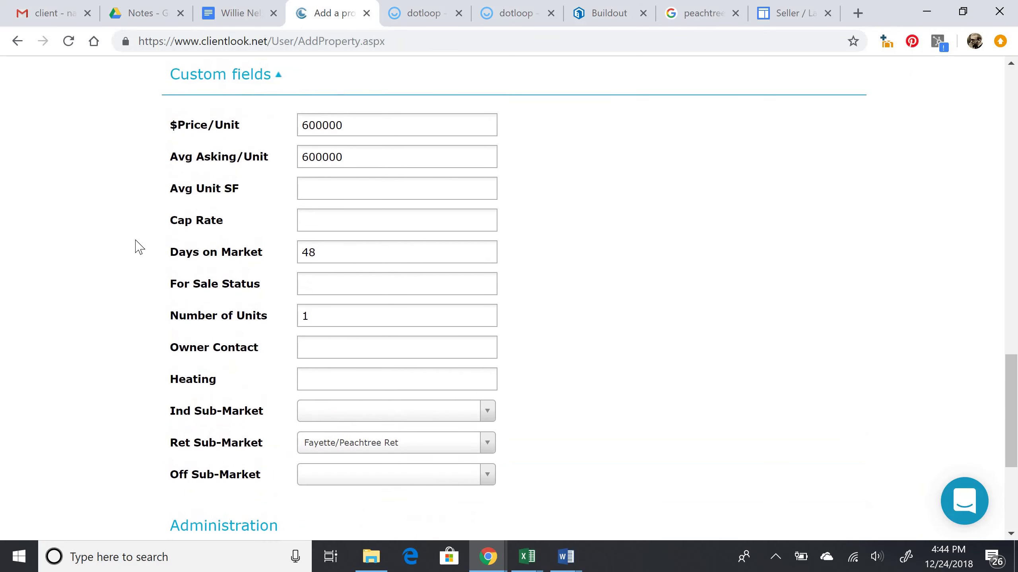
scroll(139, 247, down, 4)
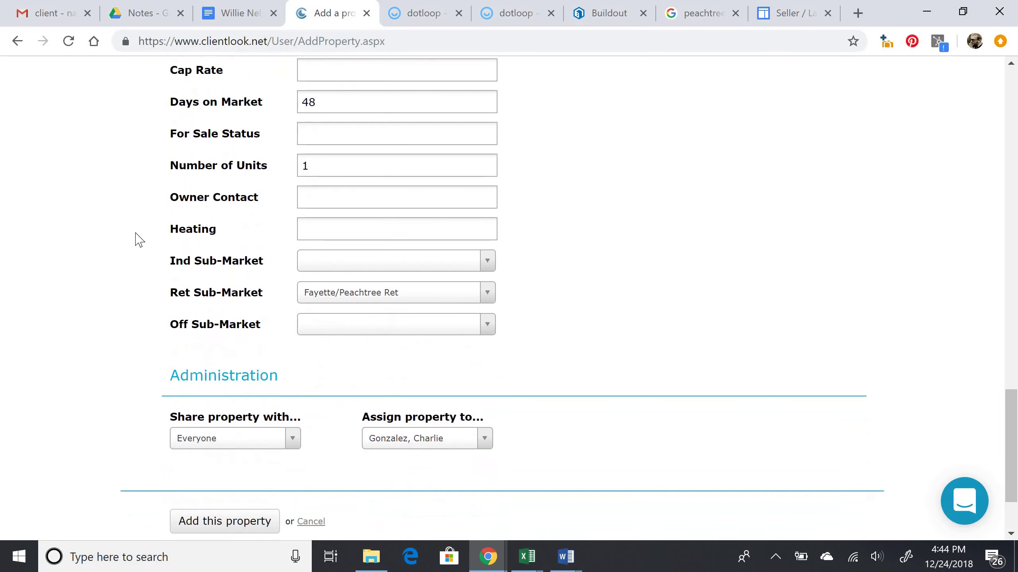
scroll(139, 240, down, 1)
Add the 123 Grenoble Rd property record and review its new detail page
click(255, 485)
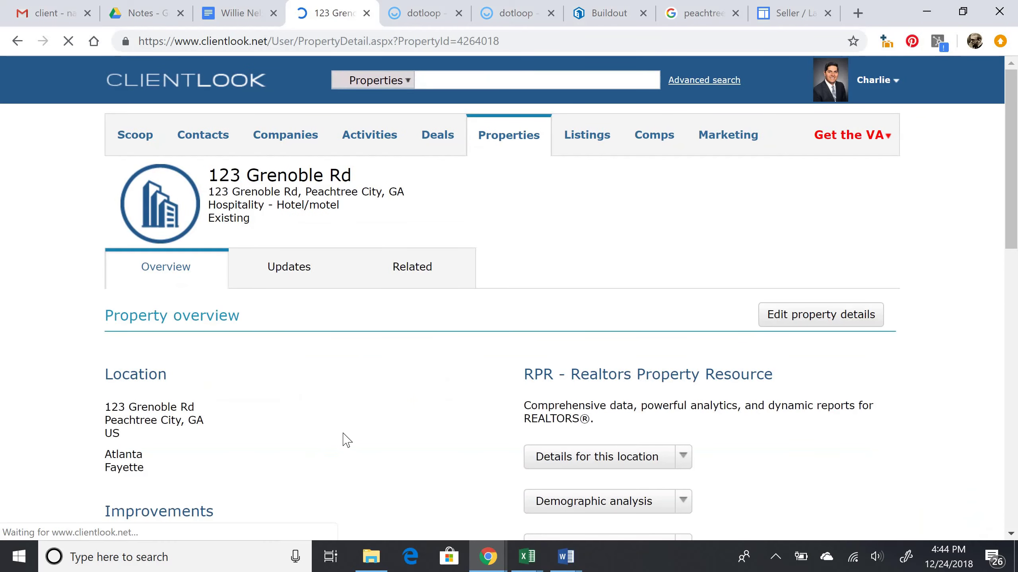
scroll(347, 435, down, 2)
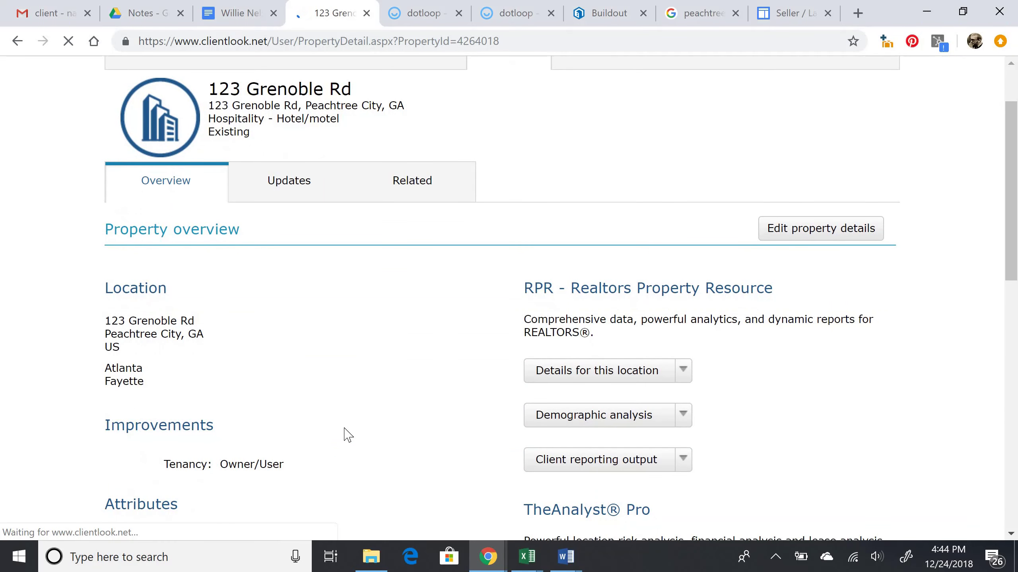
scroll(348, 435, down, 3)
scroll(348, 435, up, 2)
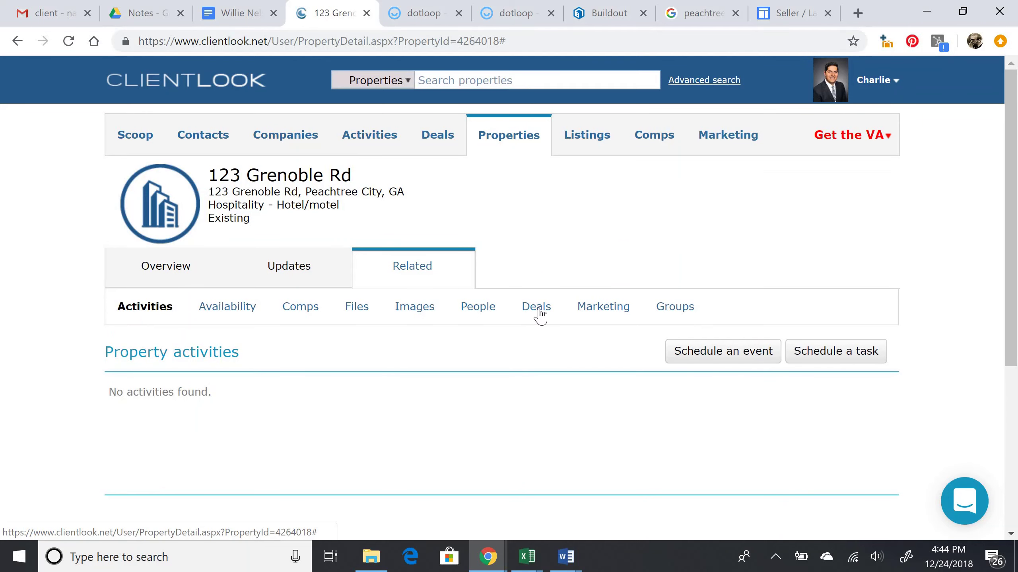
click(540, 317)
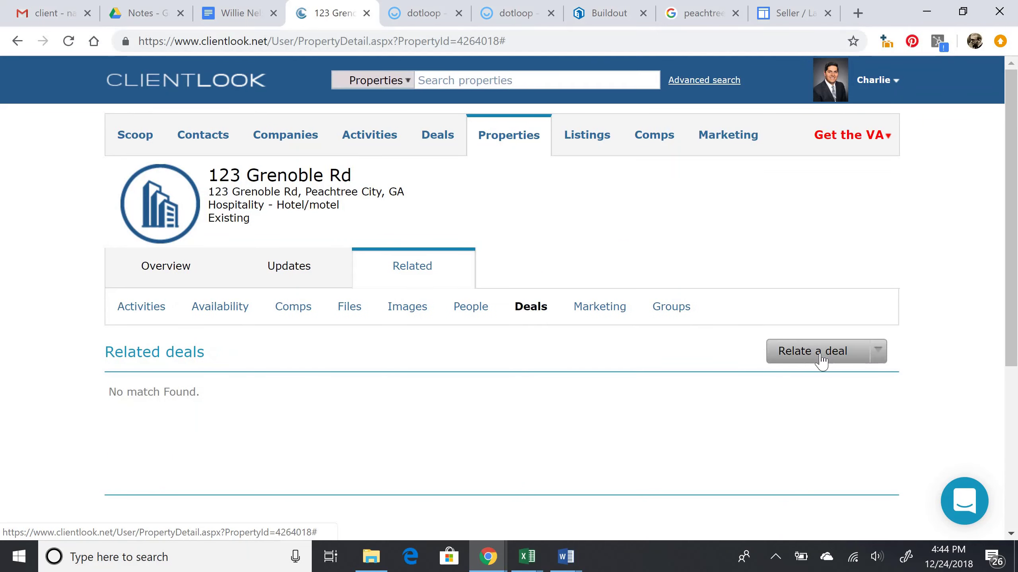
click(821, 361)
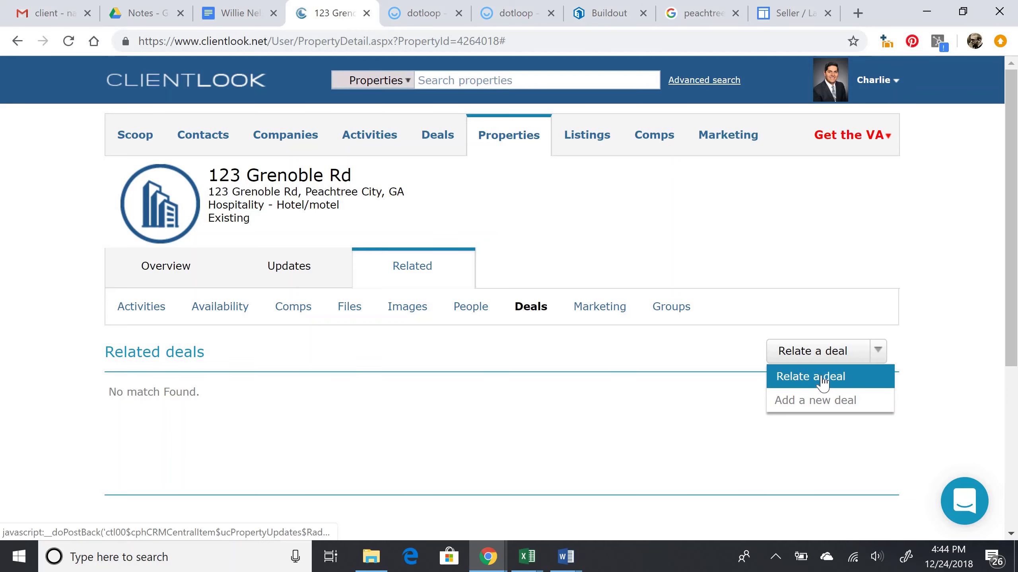
click(822, 378)
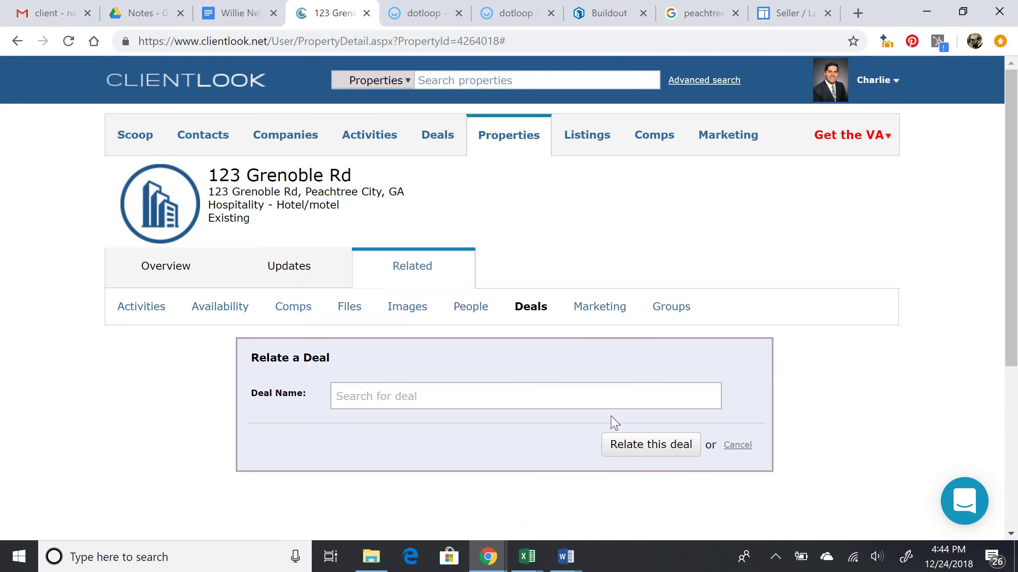
click(584, 397)
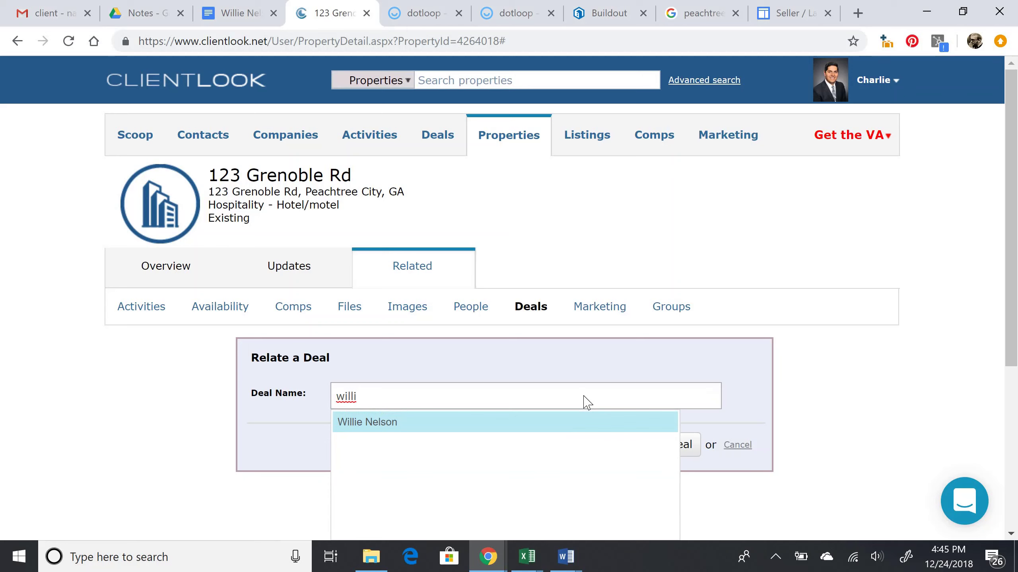
click(539, 423)
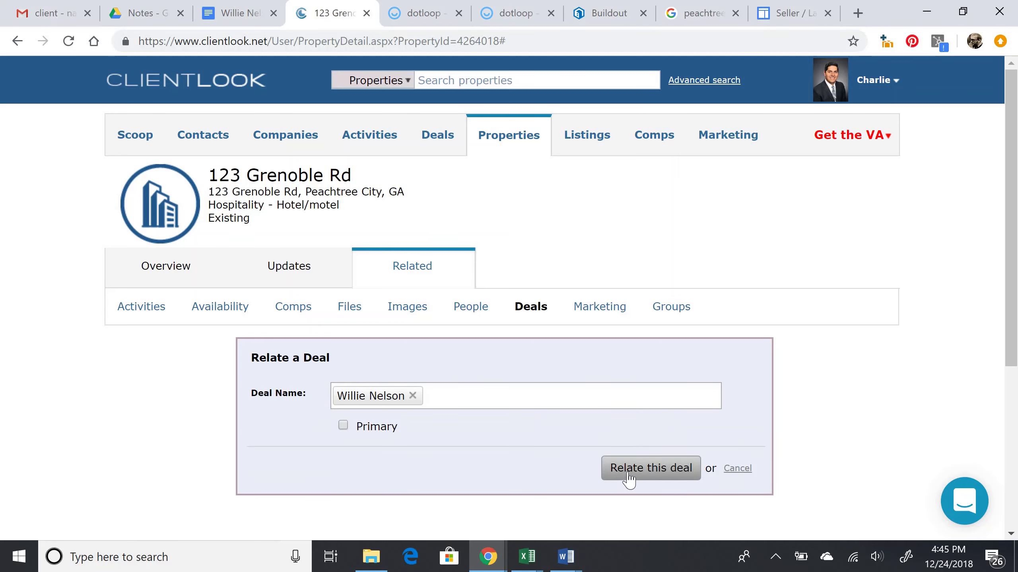
click(630, 478)
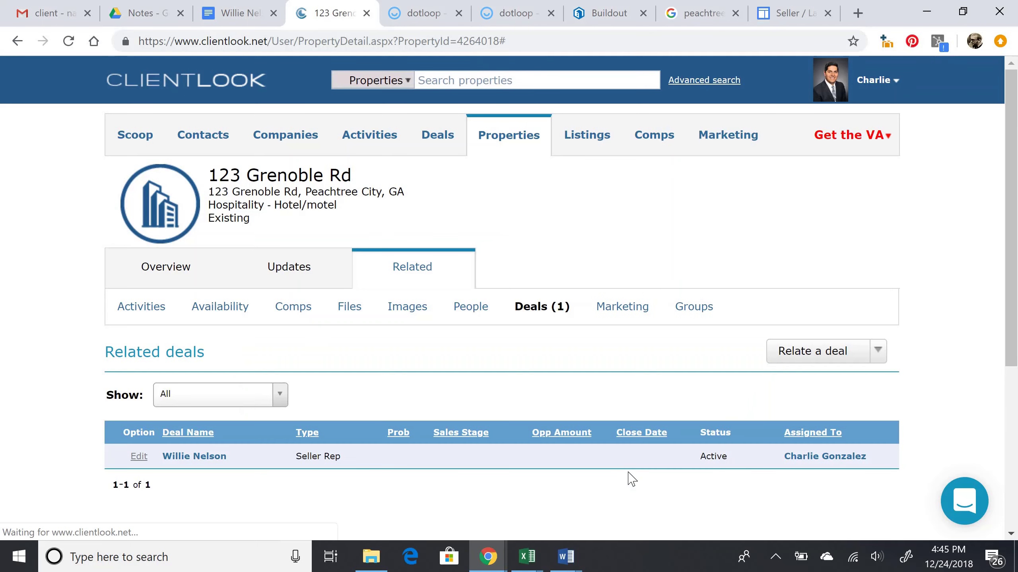
scroll(632, 473, down, 1)
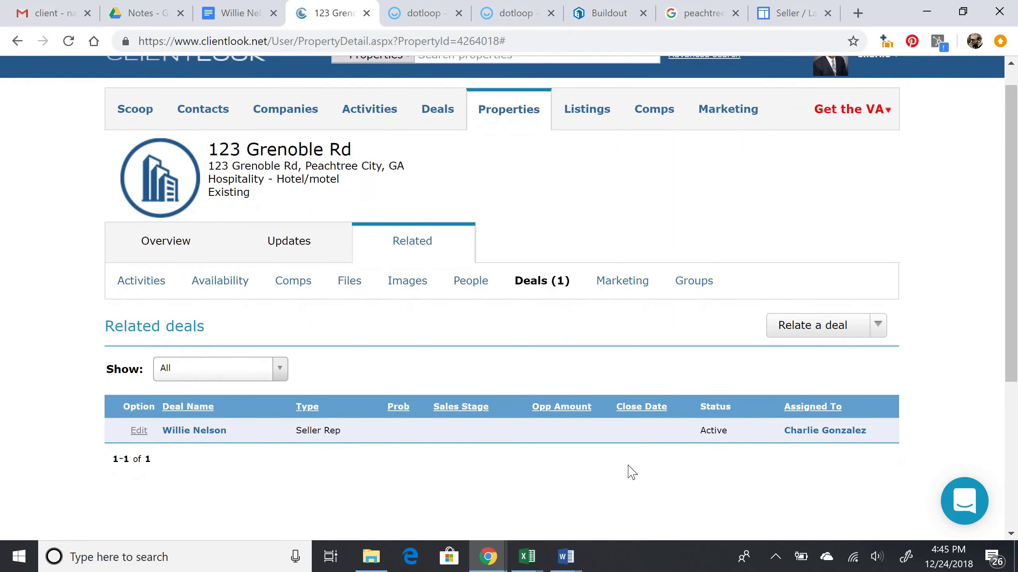